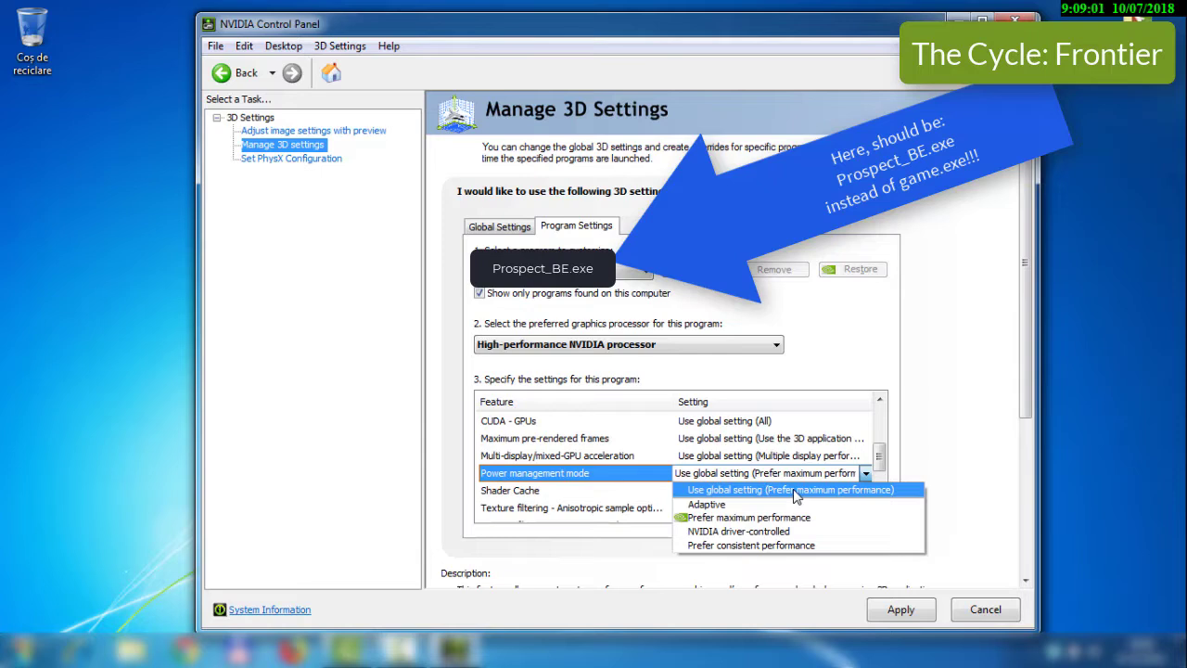
# Set the game's Power management mode to Prefer maximum performance and its Texture filtering - Quality to High performance.
pyautogui.click(791, 517)
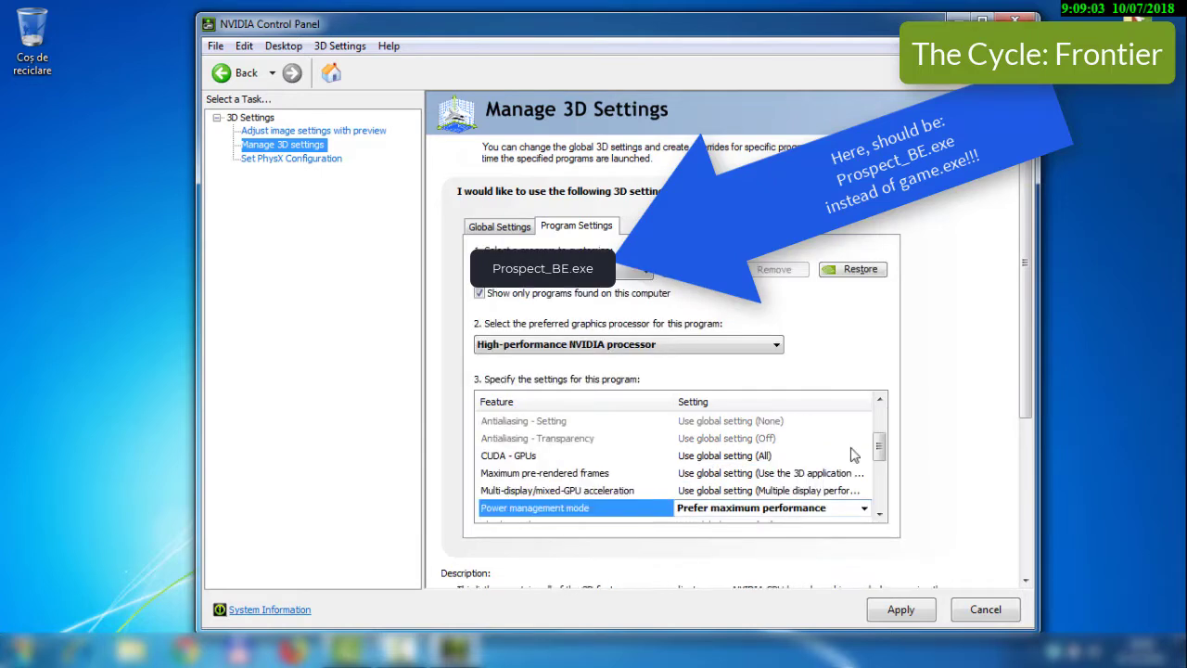
pyautogui.moveTo(879, 448); pyautogui.dragTo(881, 491)
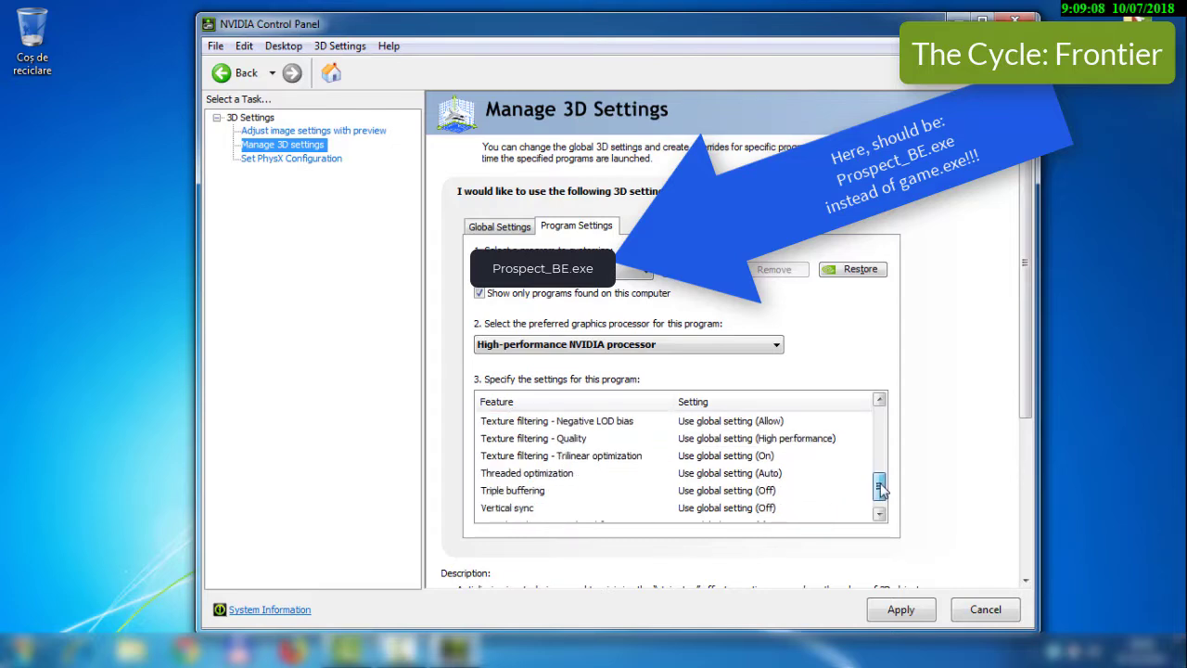
pyautogui.click(820, 438)
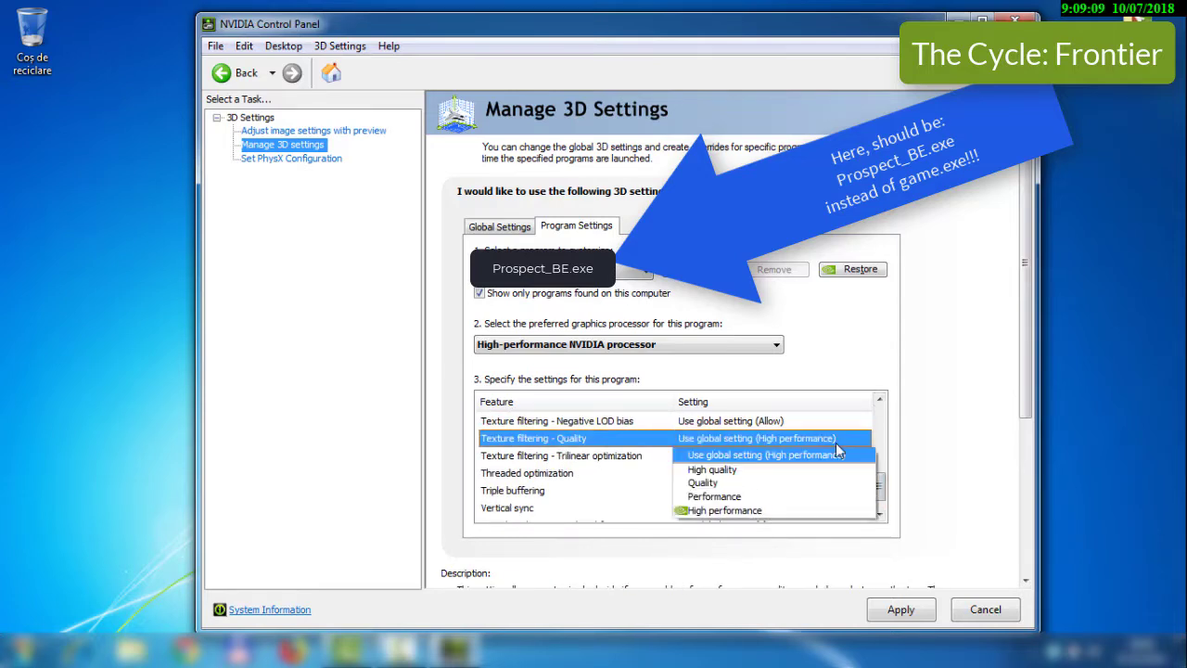
pyautogui.click(733, 510)
# Set the game's Texture filtering - Anisotropic sample optimization to Off and close the NVIDIA Control Panel.
pyautogui.moveTo(879, 469); pyautogui.dragTo(883, 501)
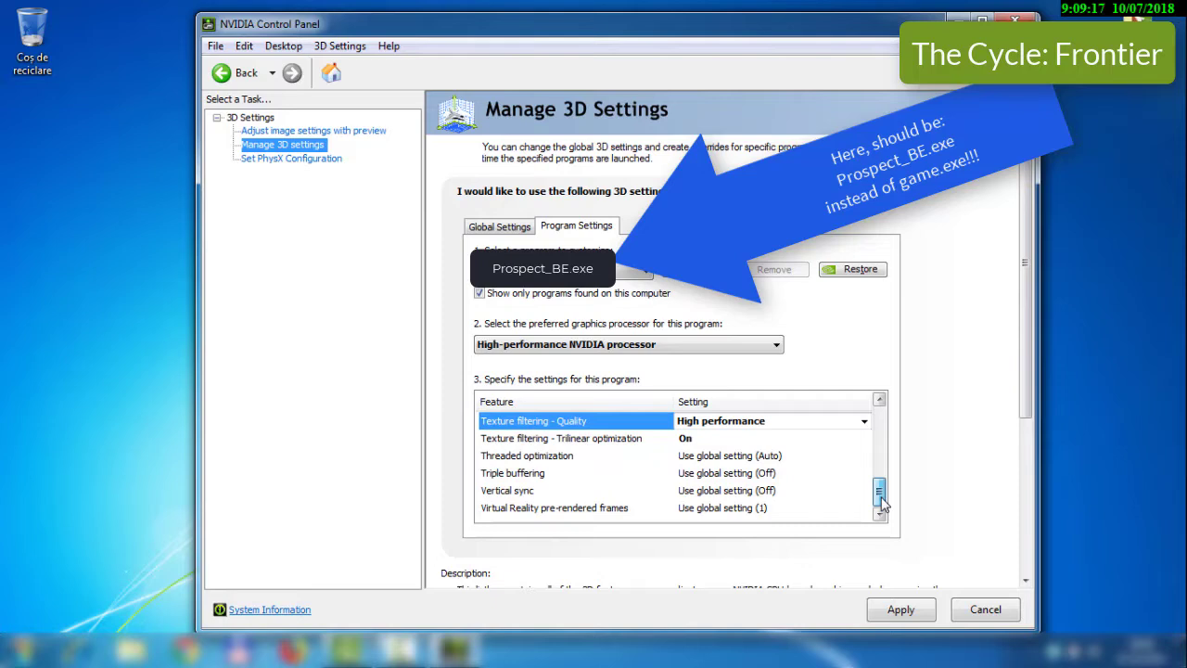
pyautogui.moveTo(883, 502); pyautogui.dragTo(879, 468)
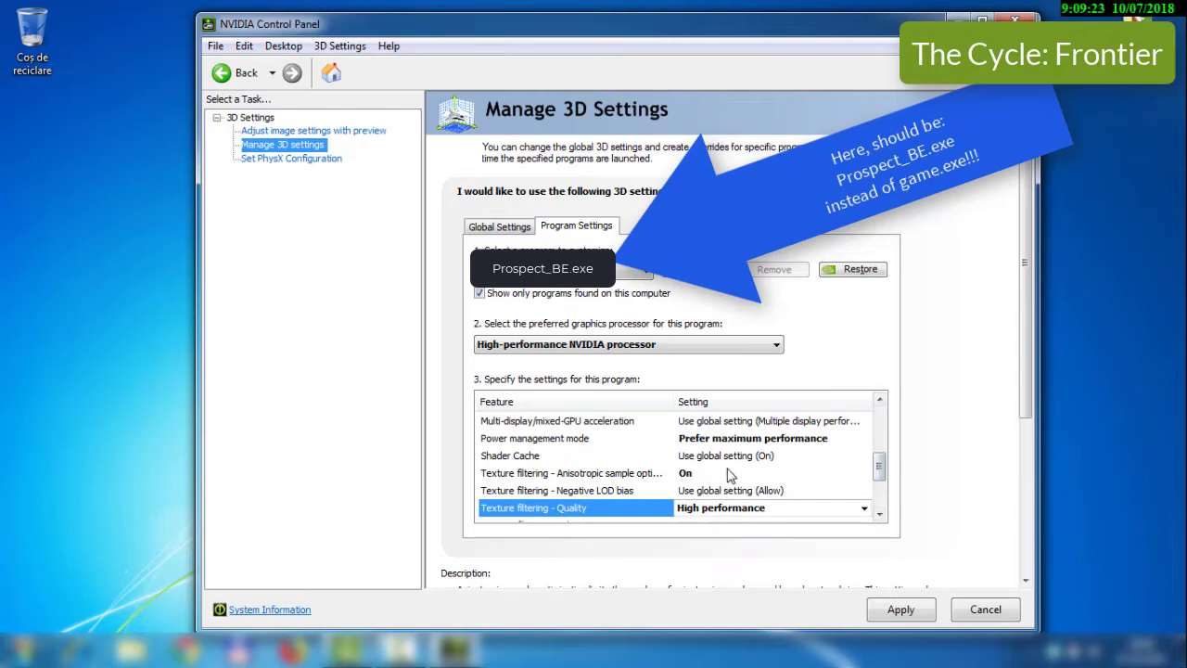
pyautogui.click(730, 475)
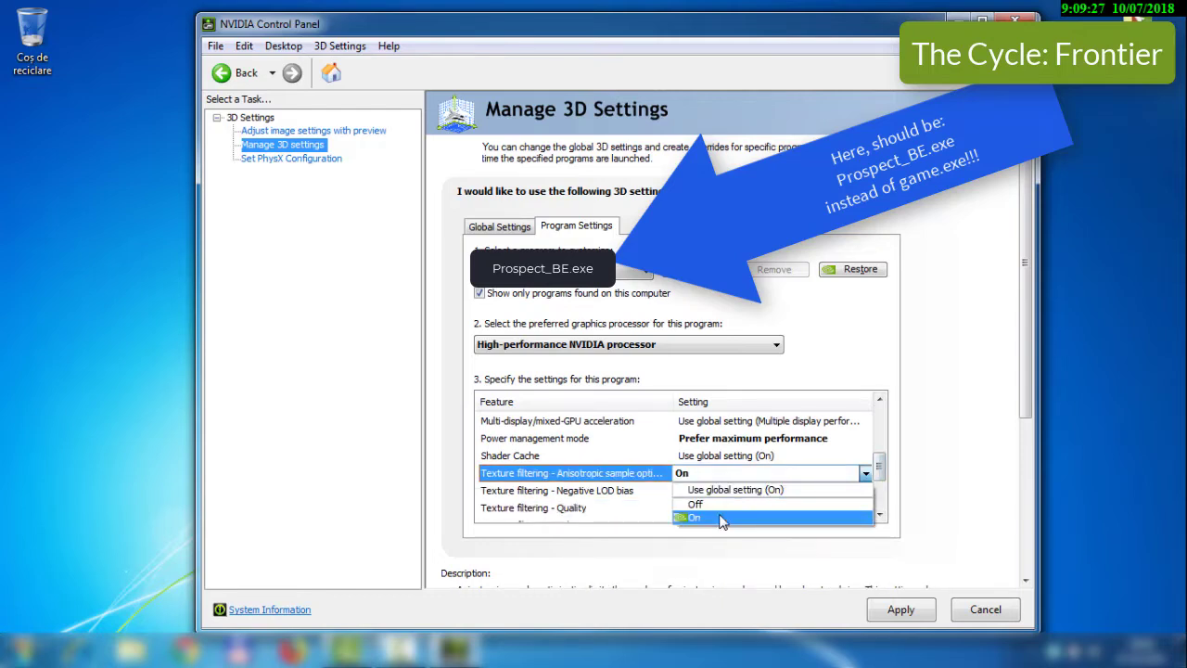
pyautogui.click(728, 504)
pyautogui.moveTo(879, 455); pyautogui.dragTo(878, 421)
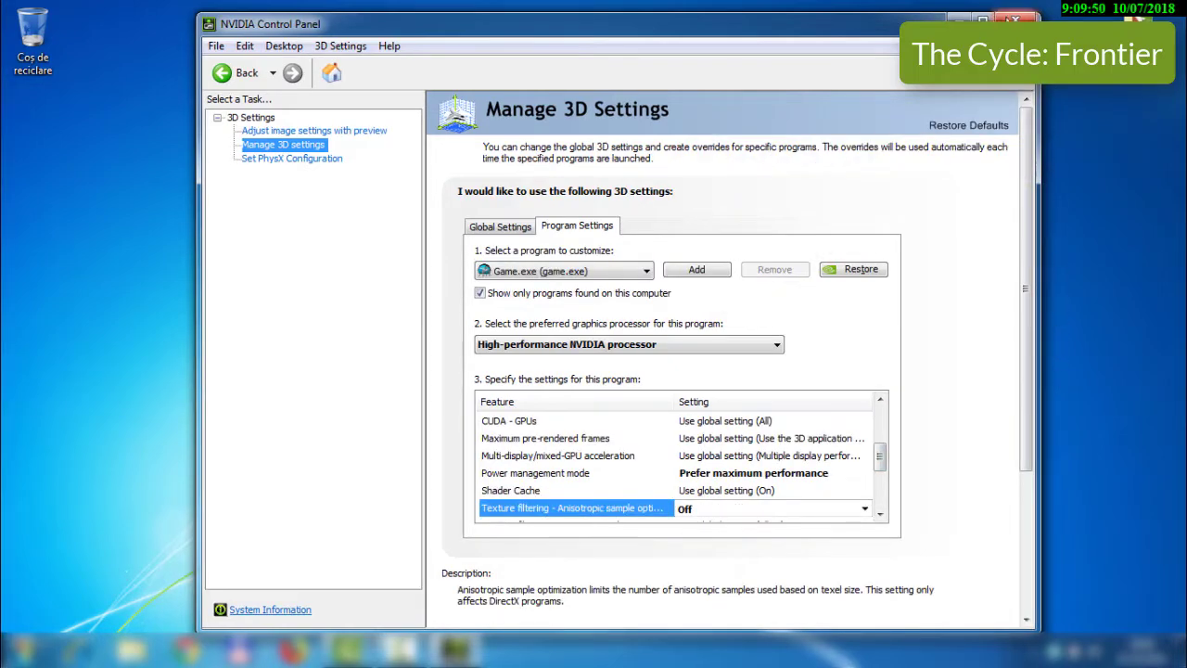
pyautogui.click(1015, 20)
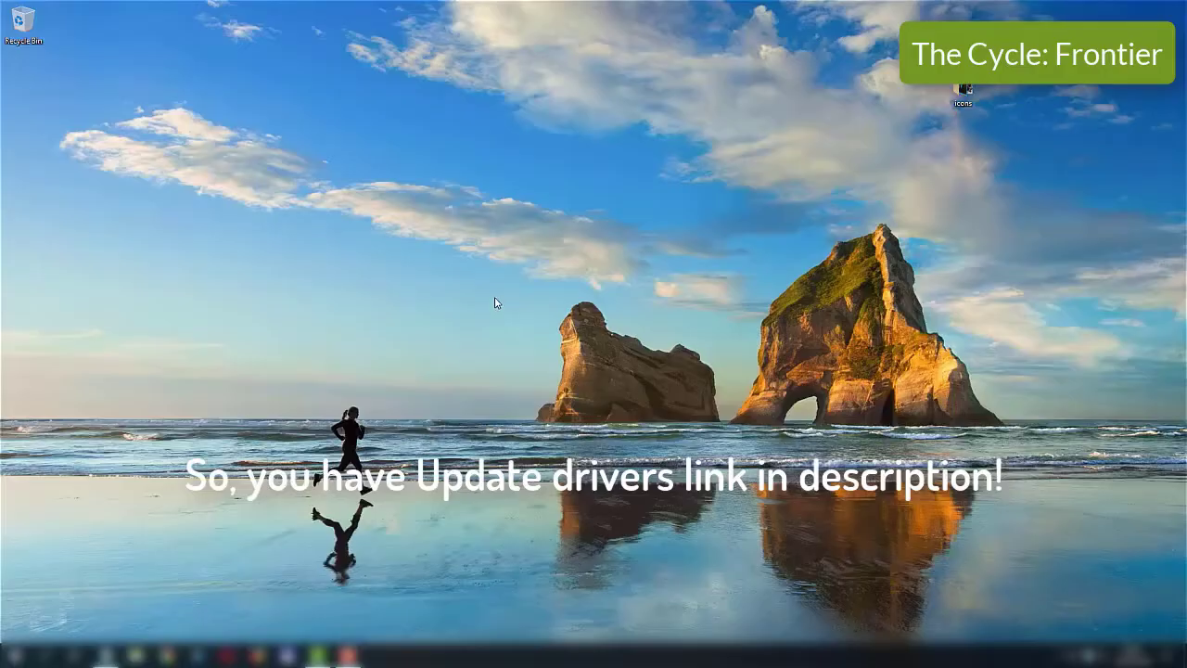
# Switch to AMD Radeon Settings and show the gaming profiles.
pyautogui.rightClick(494, 300)
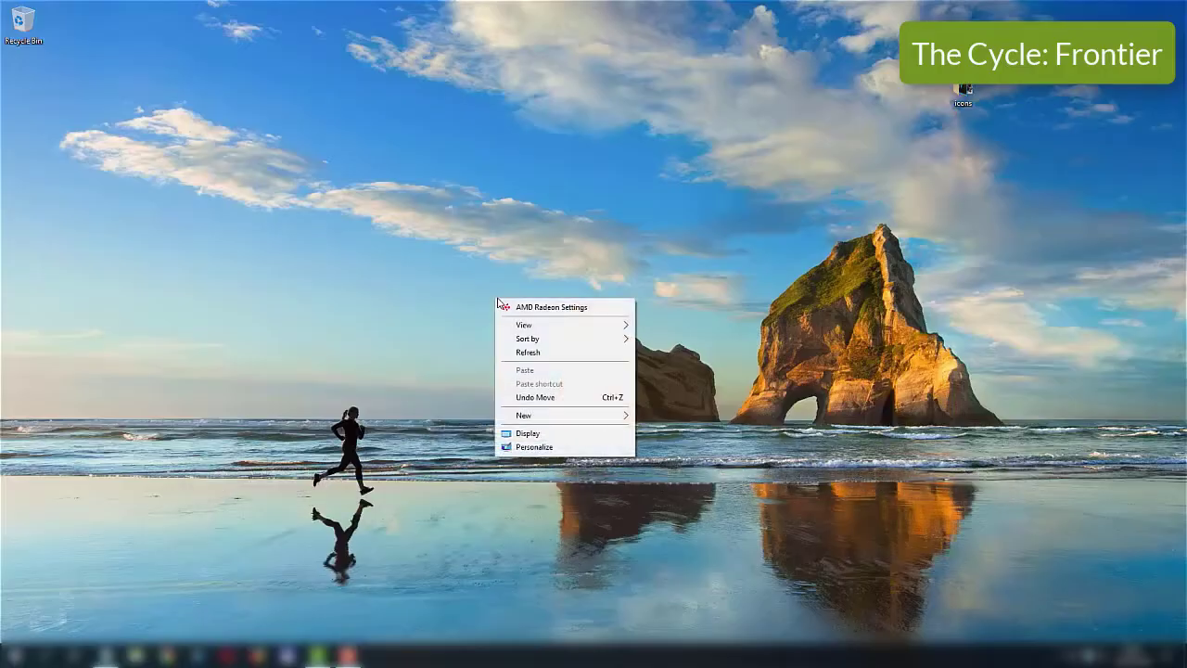
pyautogui.click(556, 307)
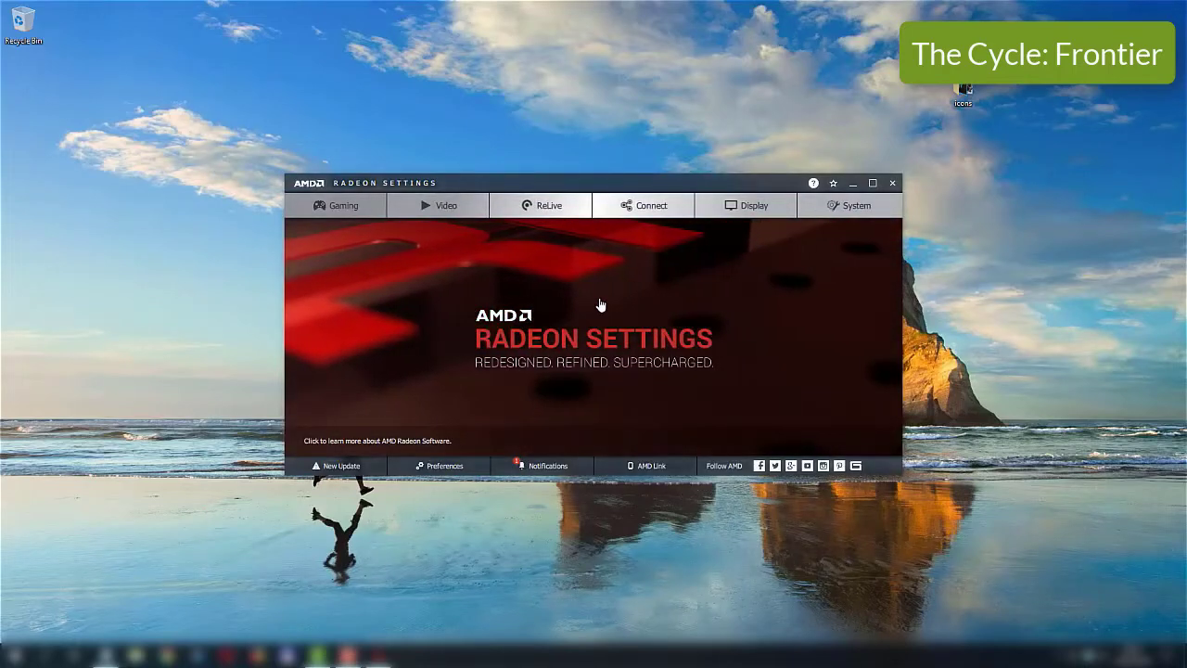
pyautogui.click(327, 205)
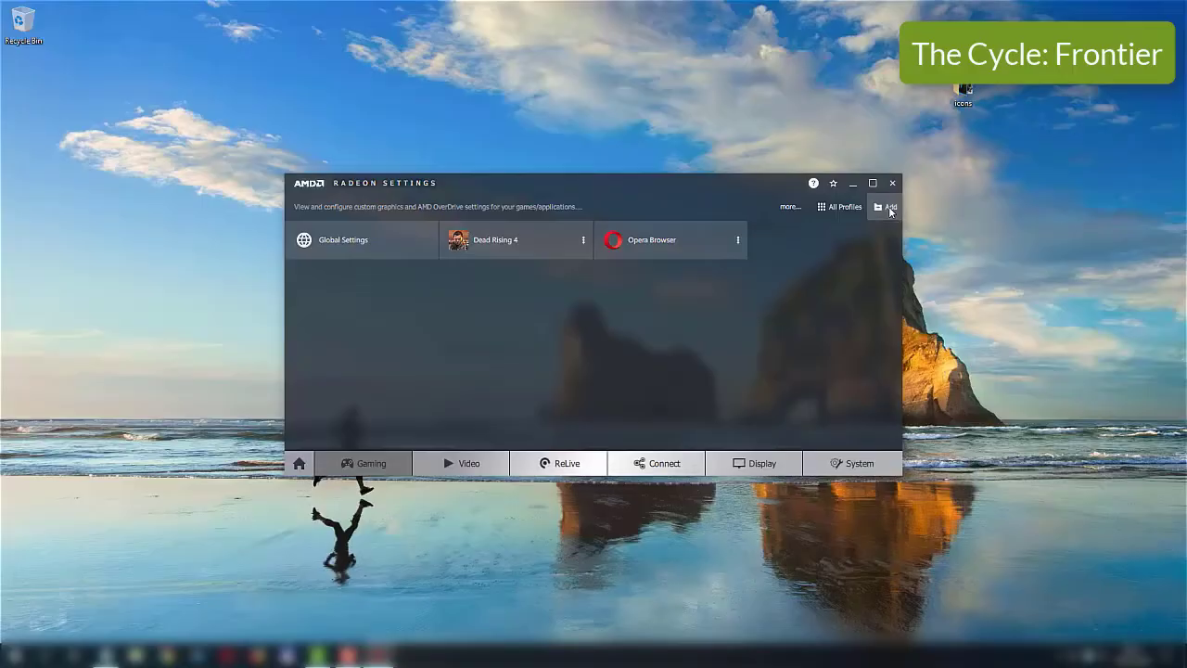
# Add a gaming profile for the GAME application located in DESIRED GAME FOLDER within Downloads.
pyautogui.click(886, 206)
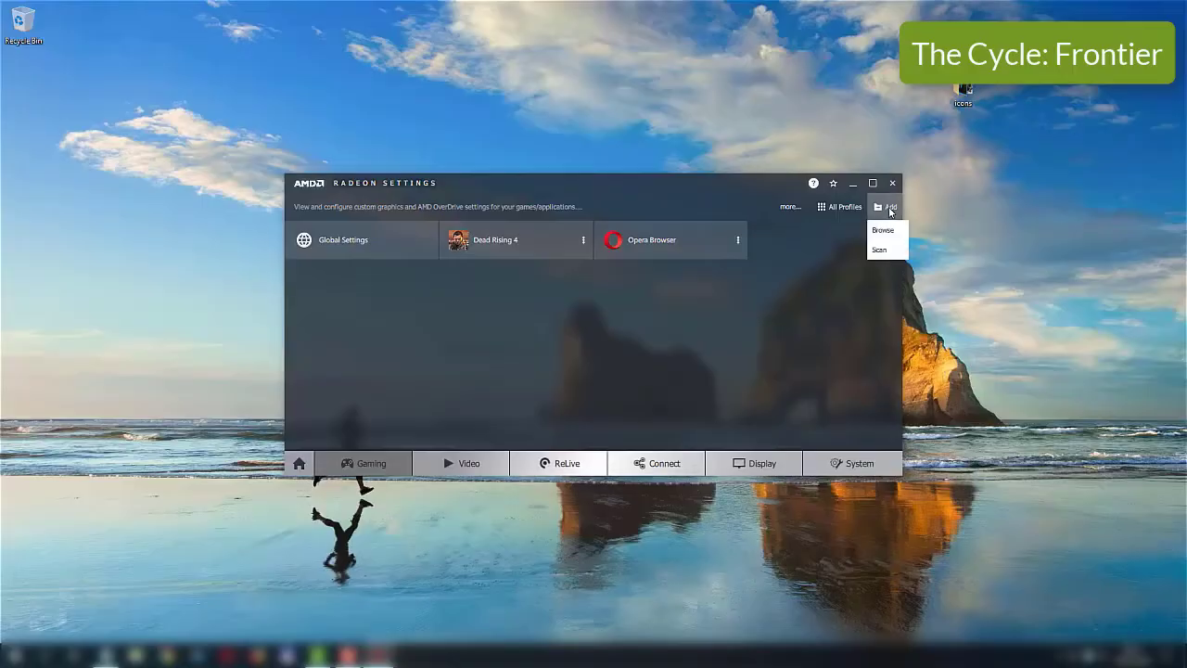
pyautogui.click(888, 227)
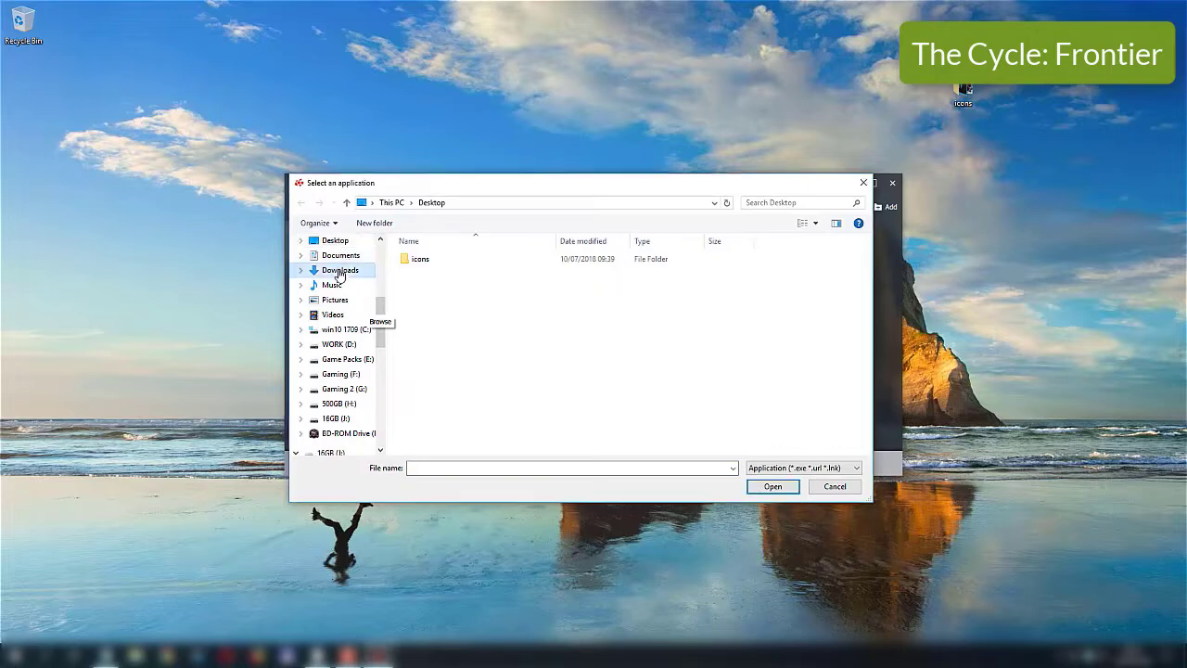
pyautogui.click(339, 269)
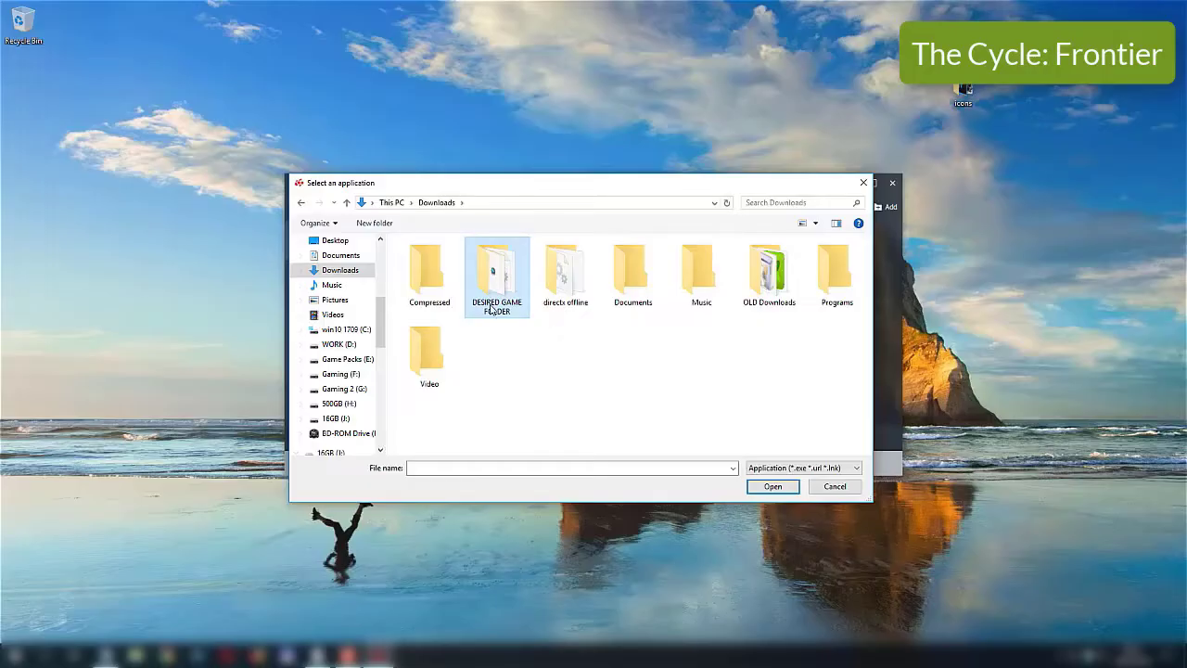
pyautogui.doubleClick(499, 273)
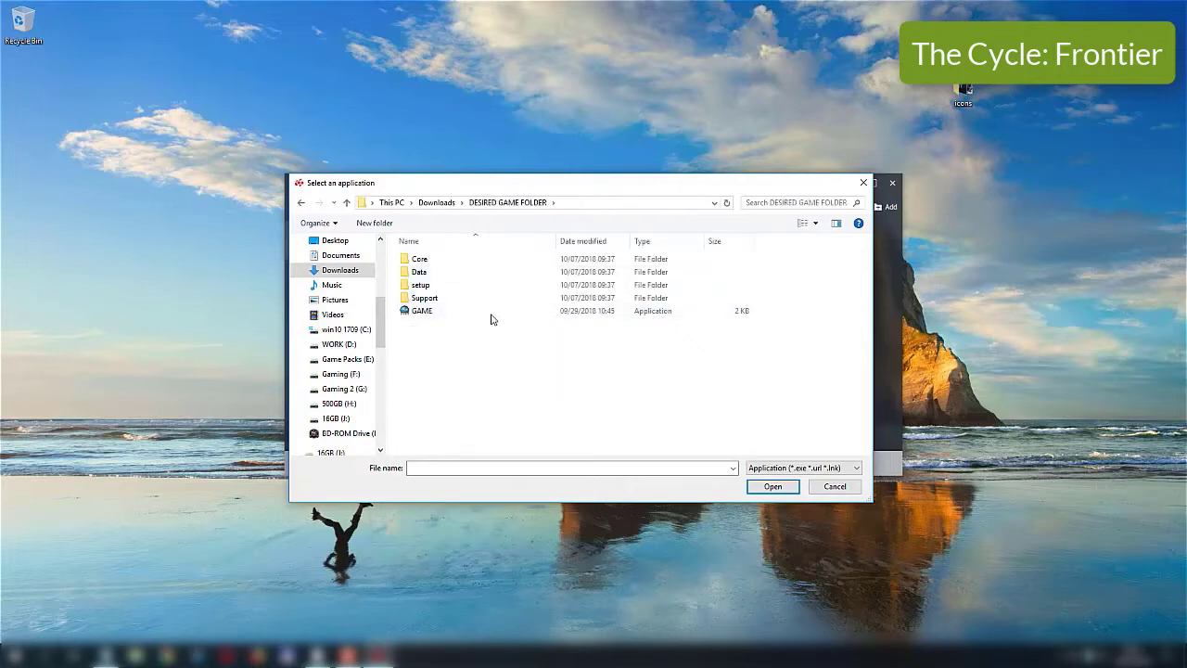
pyautogui.click(427, 312)
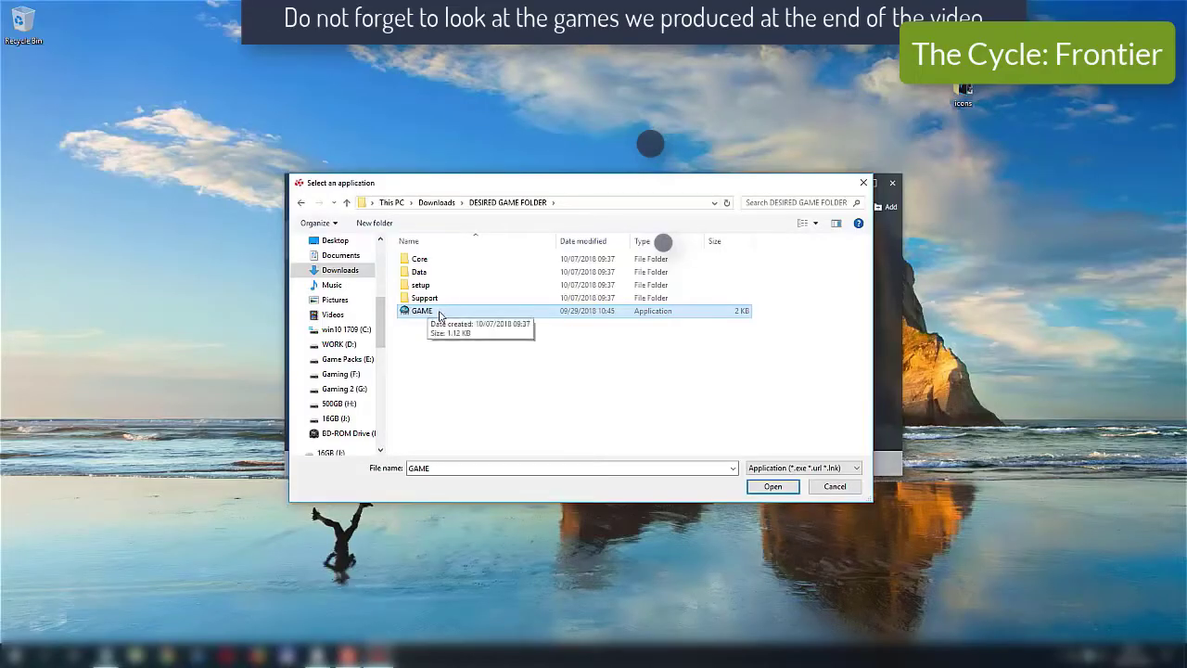
pyautogui.click(785, 486)
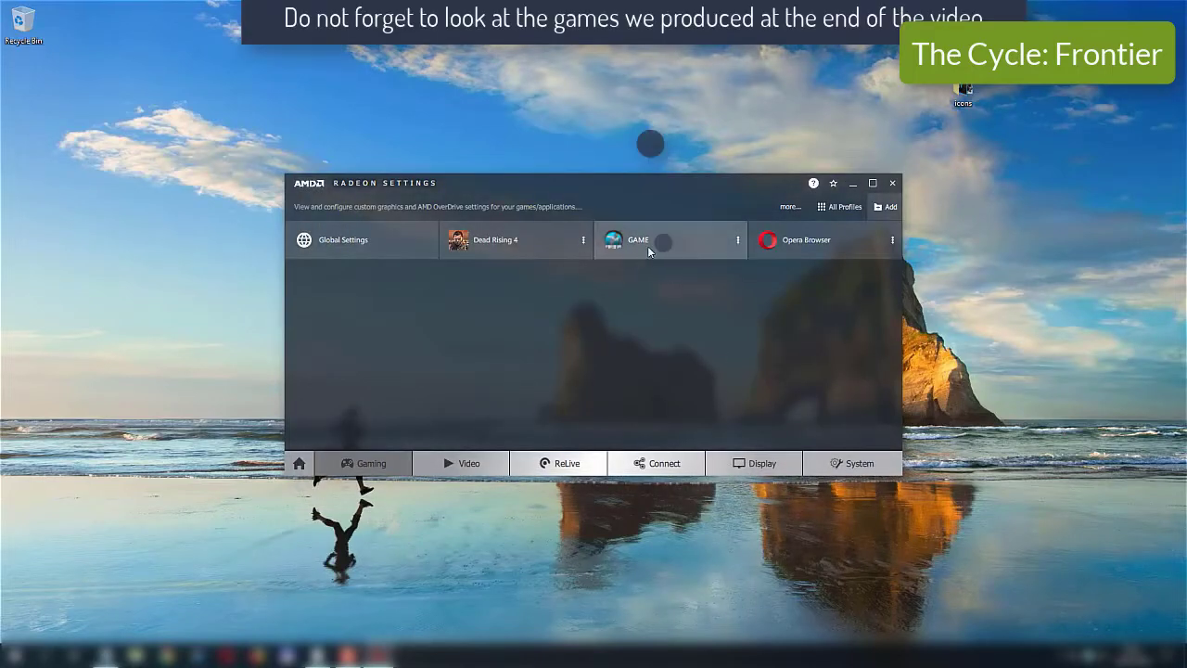
pyautogui.click(738, 242)
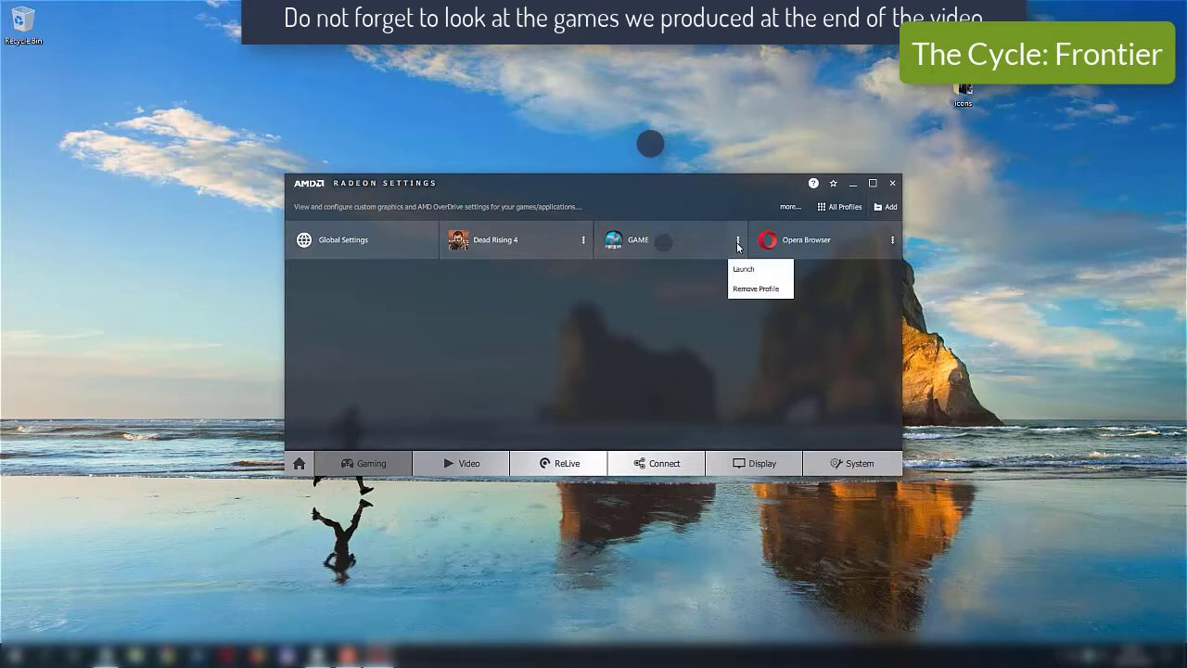
pyautogui.click(627, 367)
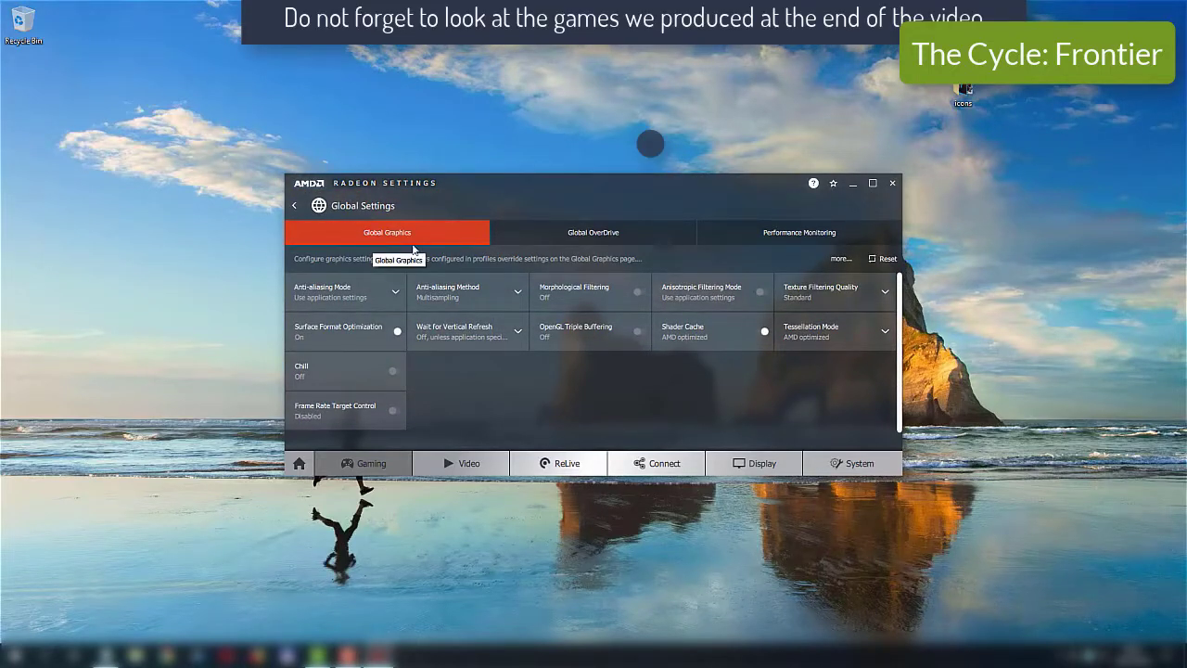
# Set the global Anti-aliasing Mode to Override application settings and Texture Filtering Quality to Performance.
pyautogui.click(396, 293)
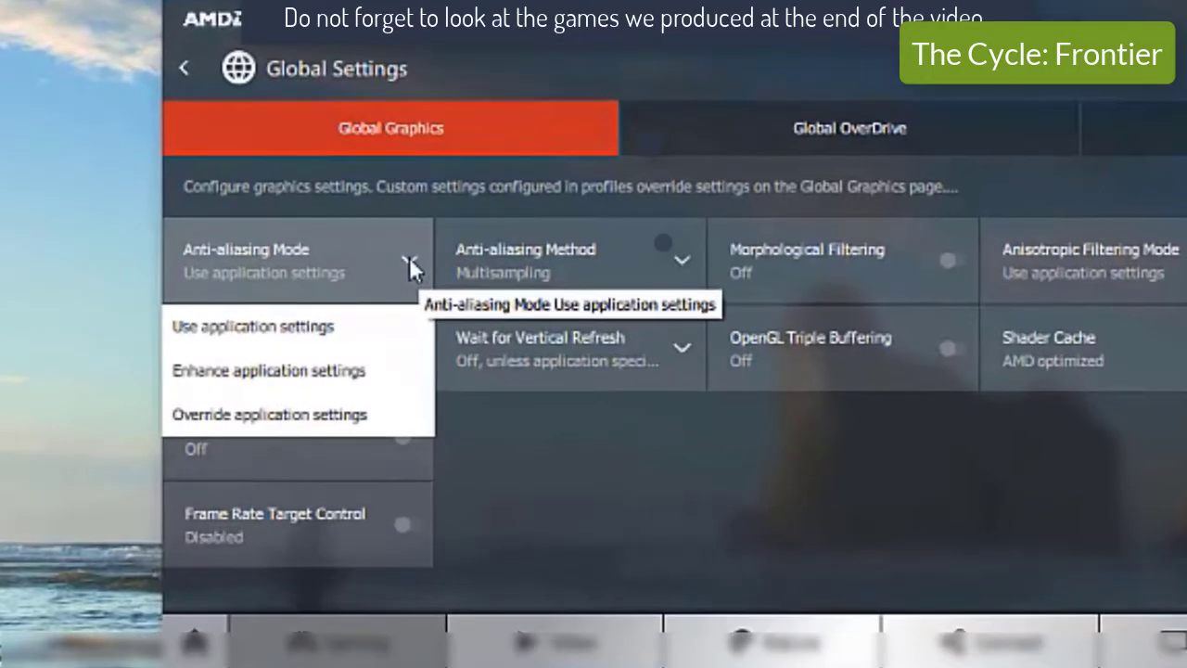
pyautogui.click(341, 417)
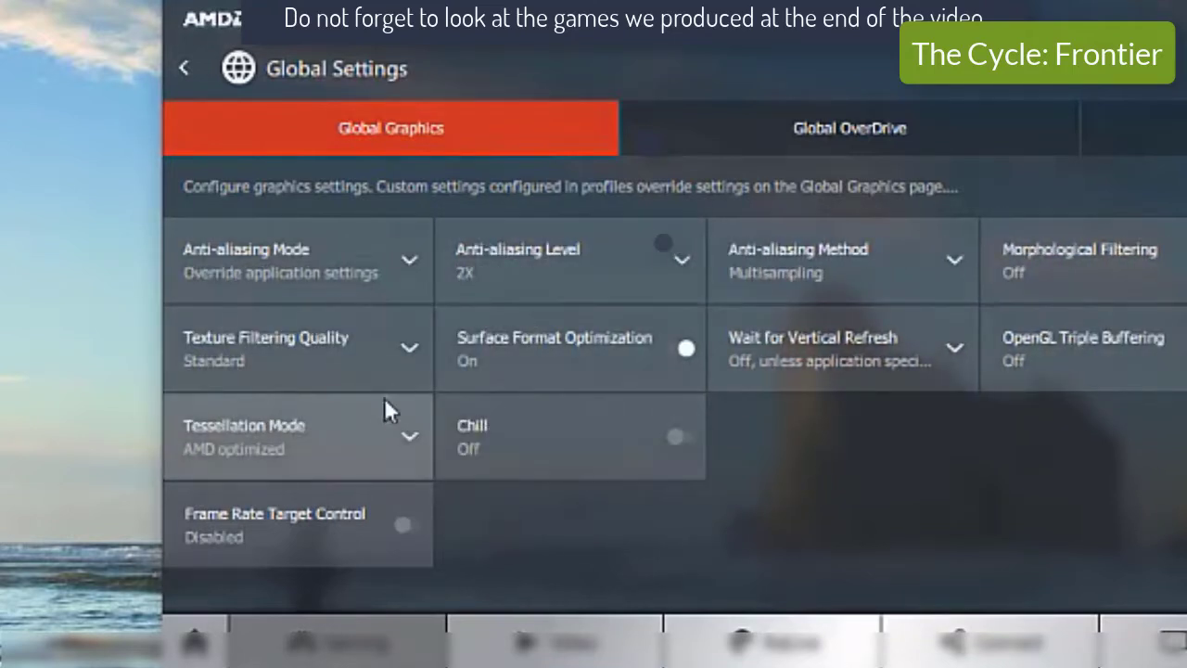
pyautogui.click(408, 349)
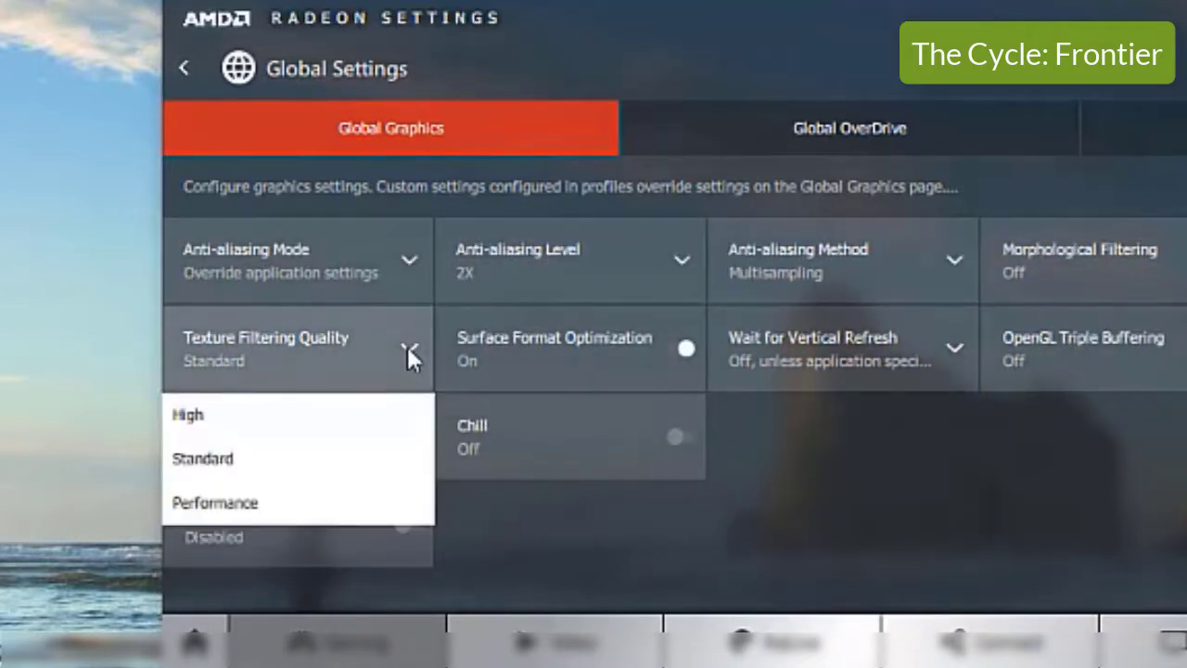
pyautogui.click(331, 511)
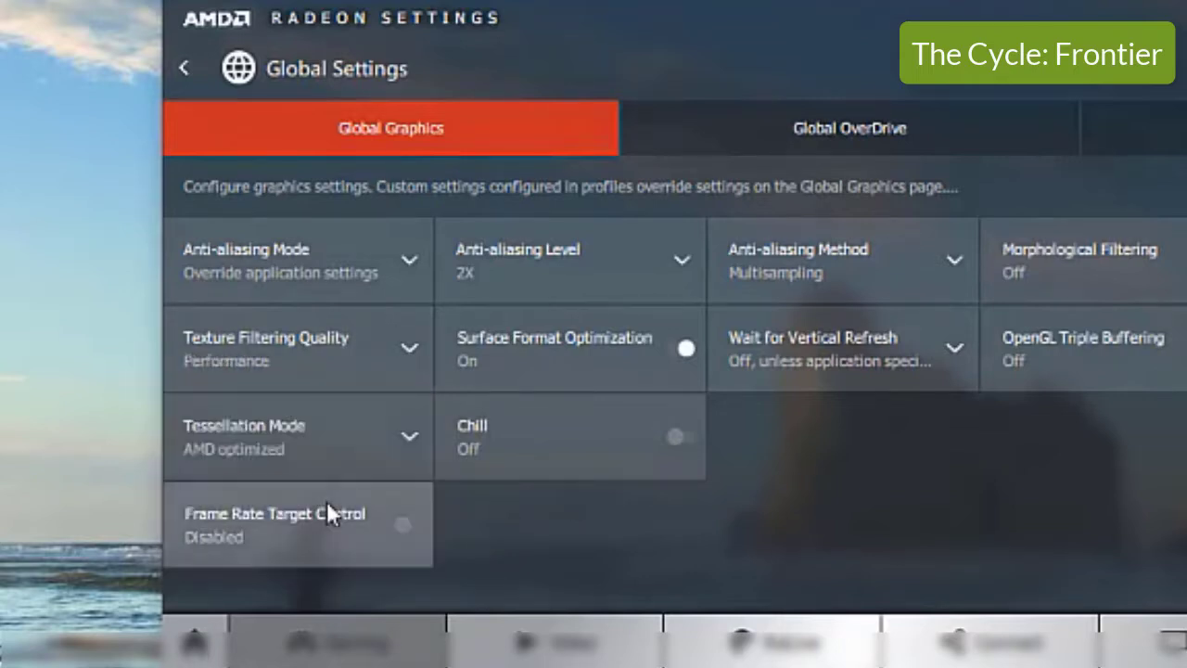
# Choose 2X as the global Anti-aliasing Level and check the available Anti-aliasing Method options.
pyautogui.click(679, 260)
pyautogui.scroll(-1, 641, 353)
pyautogui.scroll(1, 663, 394)
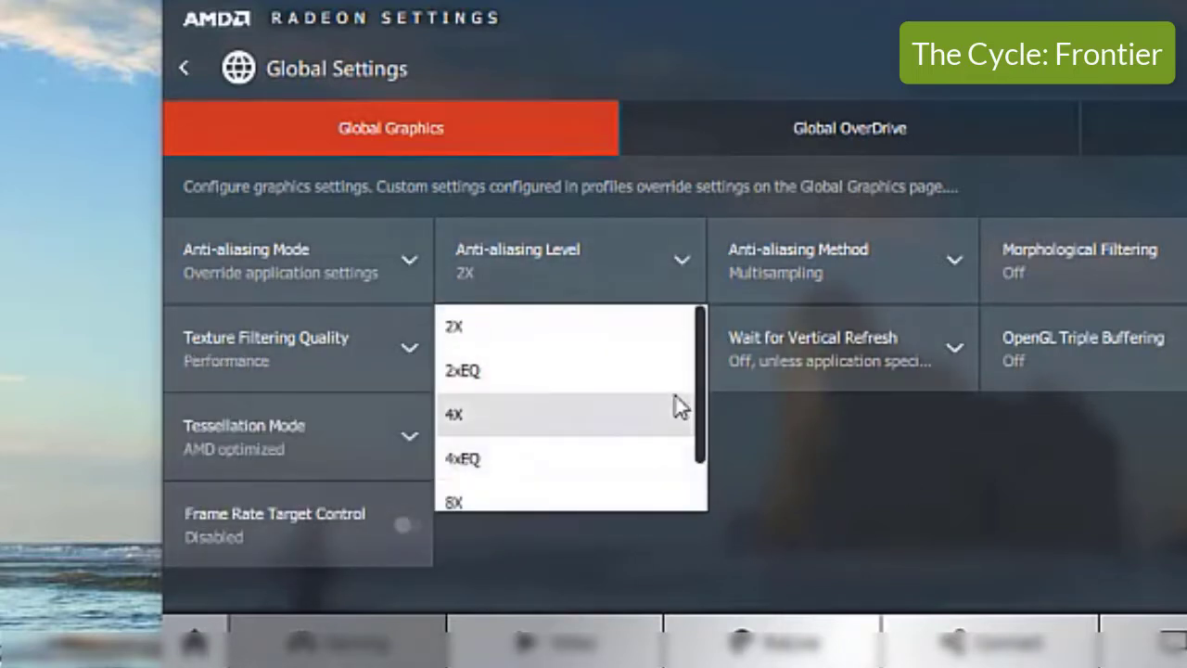
pyautogui.moveTo(699, 371); pyautogui.dragTo(694, 275)
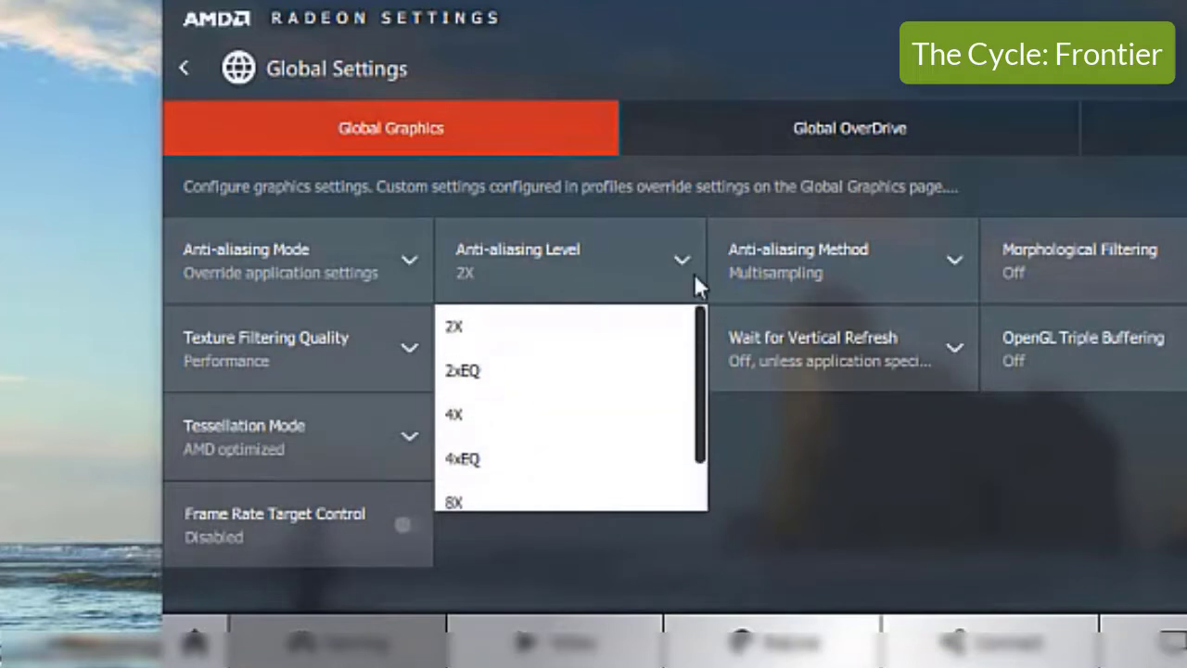
pyautogui.click(548, 320)
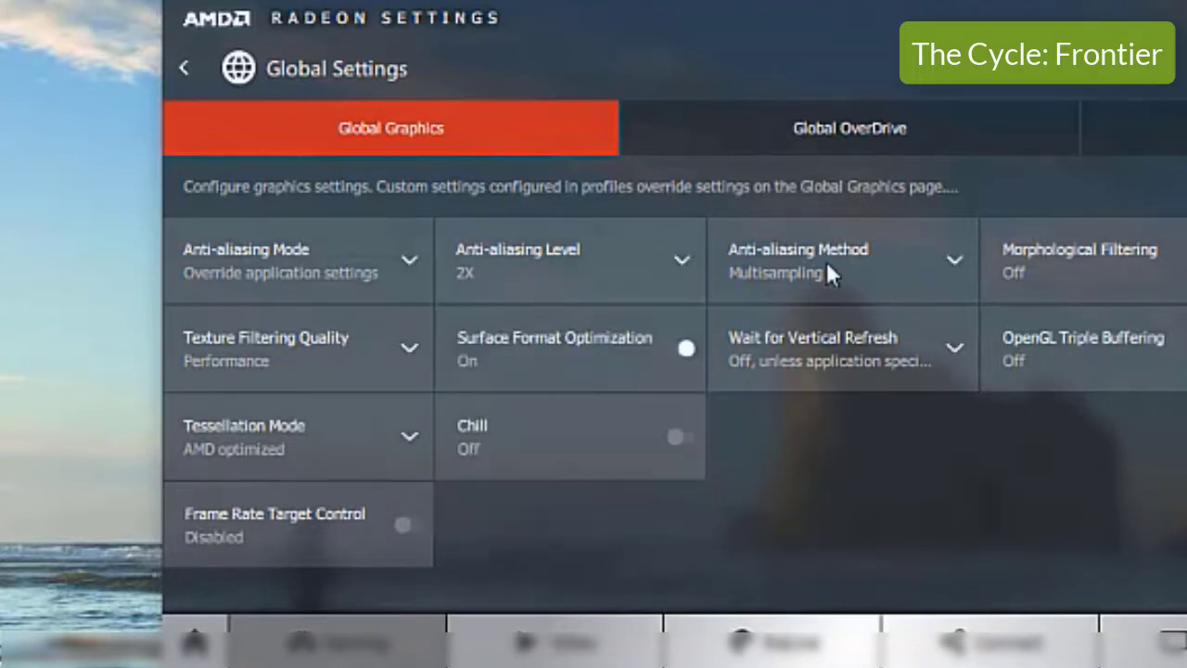
pyautogui.click(948, 263)
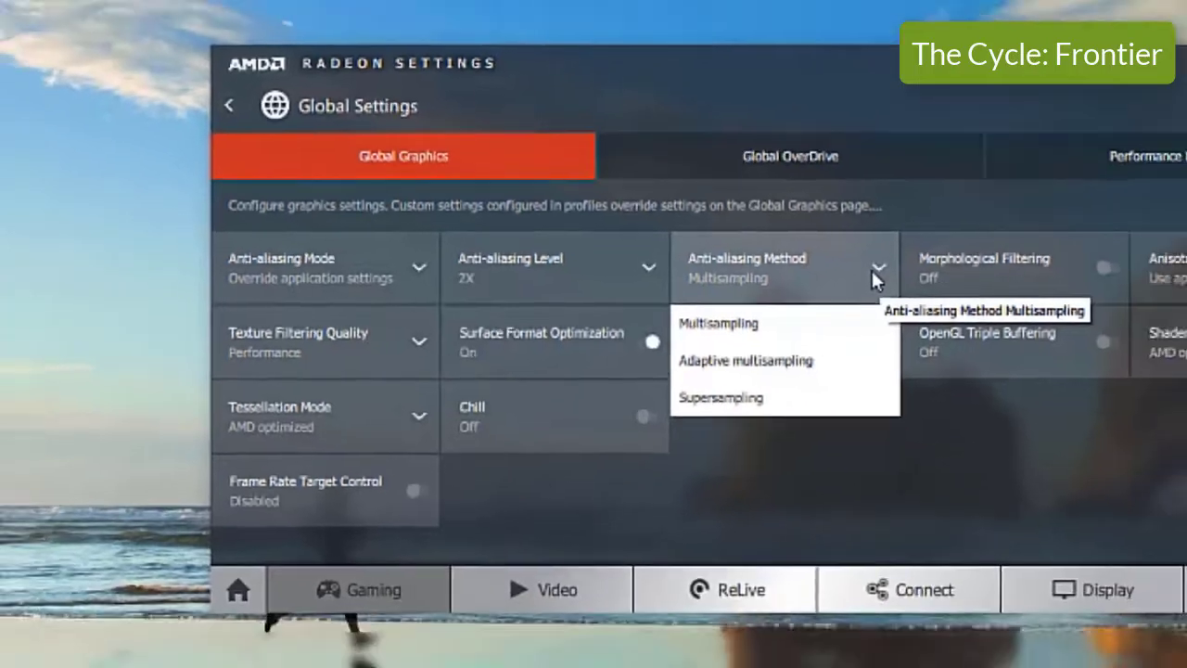
pyautogui.click(874, 273)
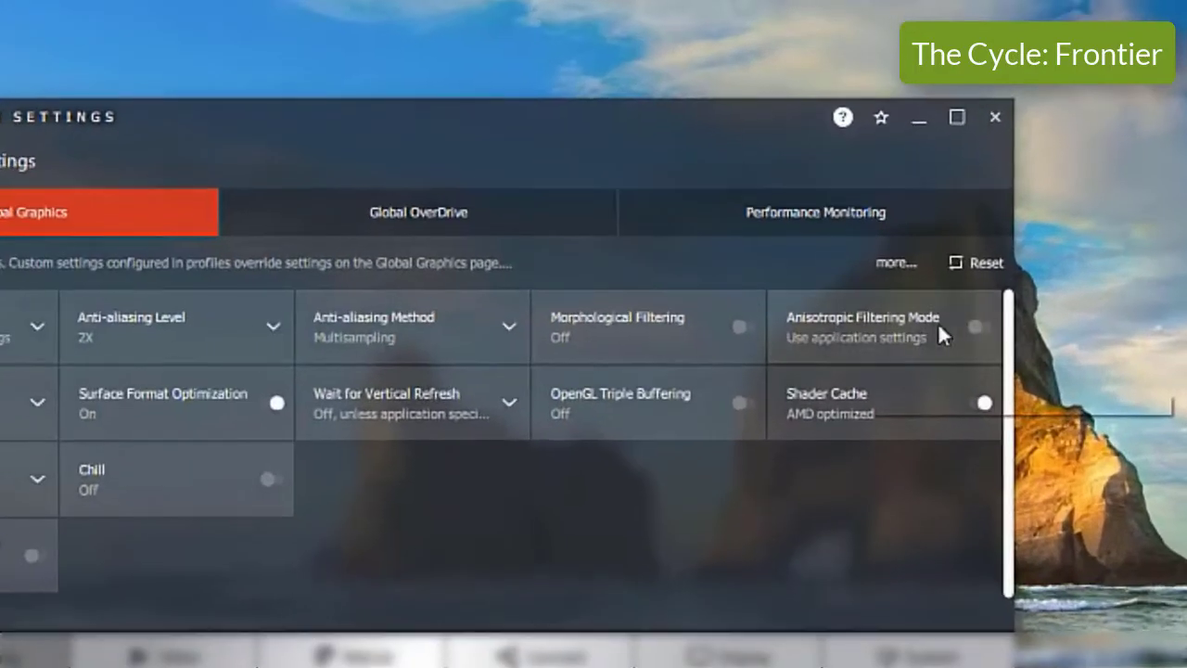
# Set Anisotropic Filtering Mode to Use application settings and Wait for Vertical Refresh to Always off.
pyautogui.click(939, 322)
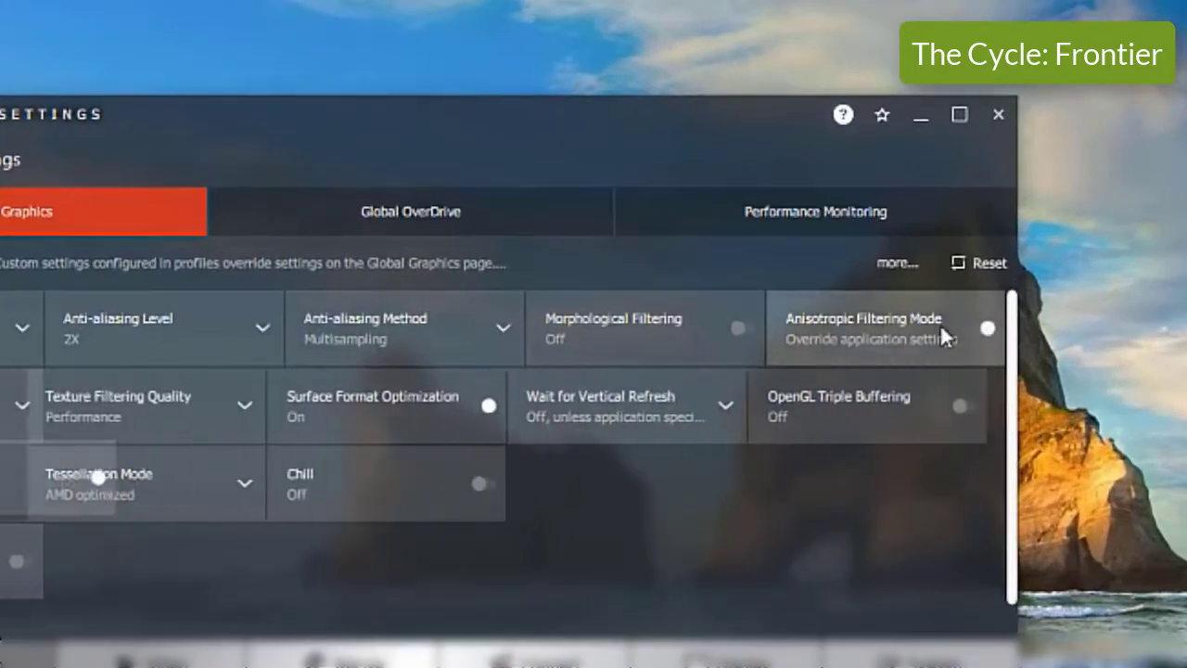
pyautogui.click(952, 336)
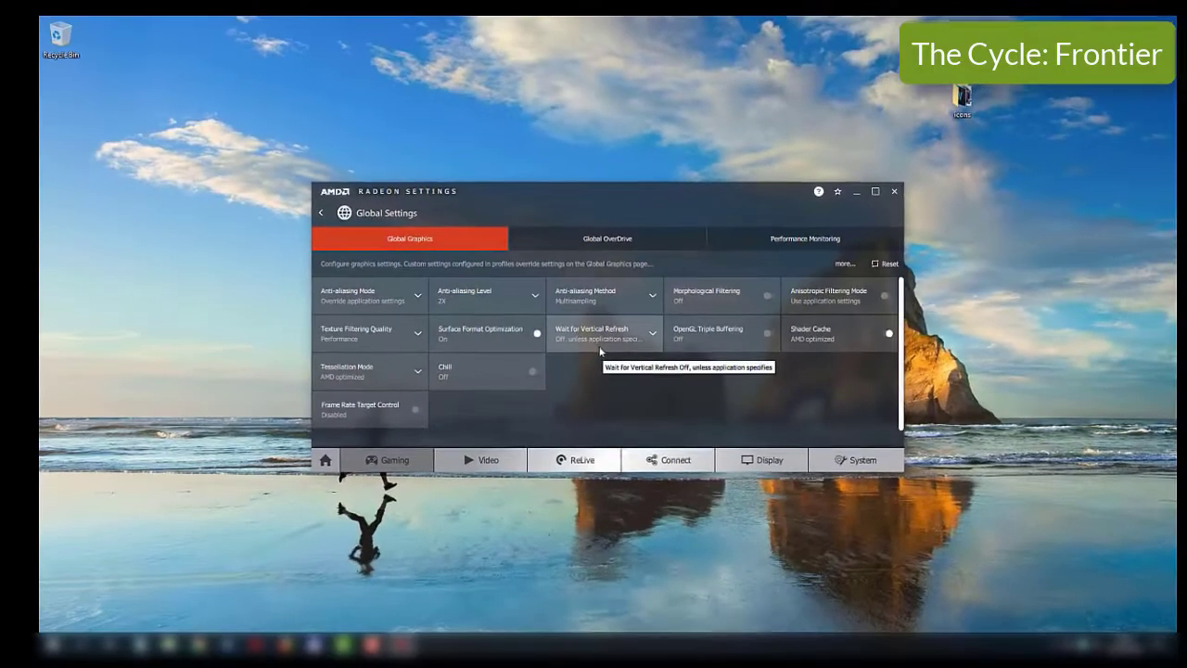
pyautogui.click(505, 406)
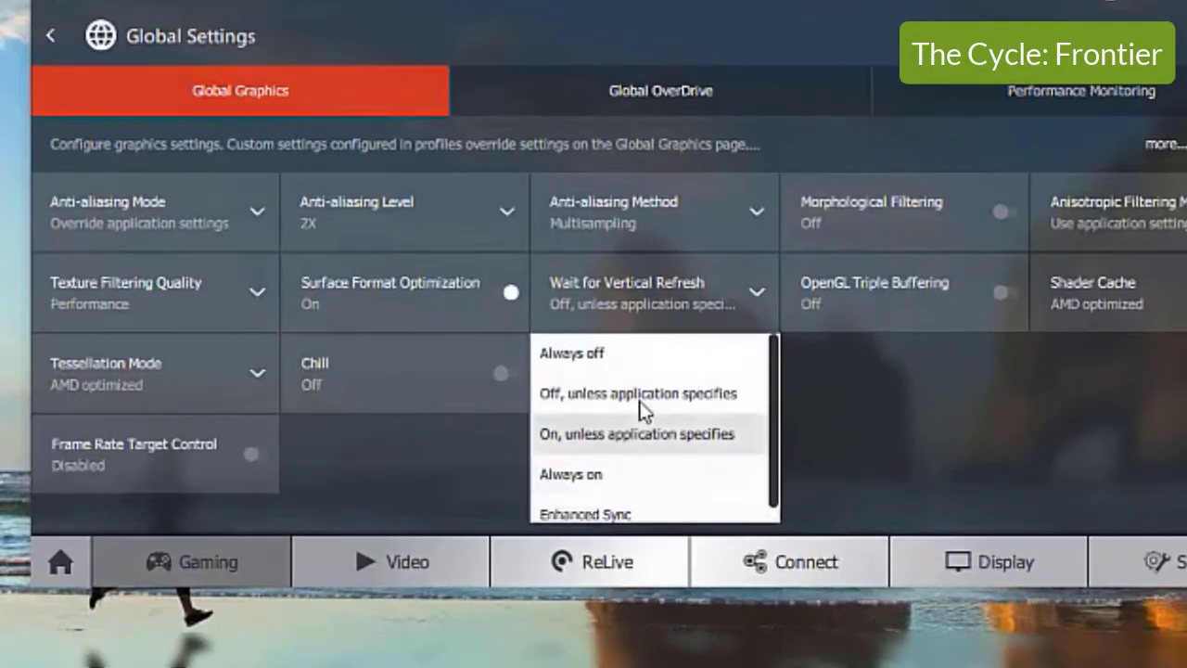
pyautogui.click(602, 354)
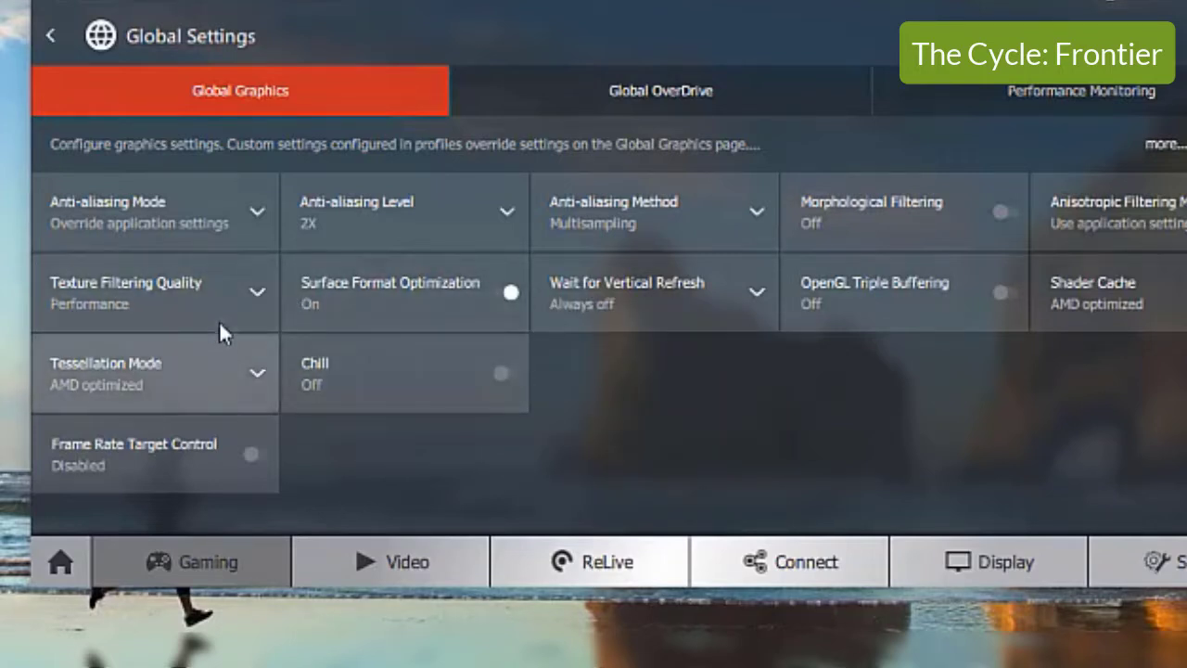
pyautogui.click(257, 377)
pyautogui.click(255, 373)
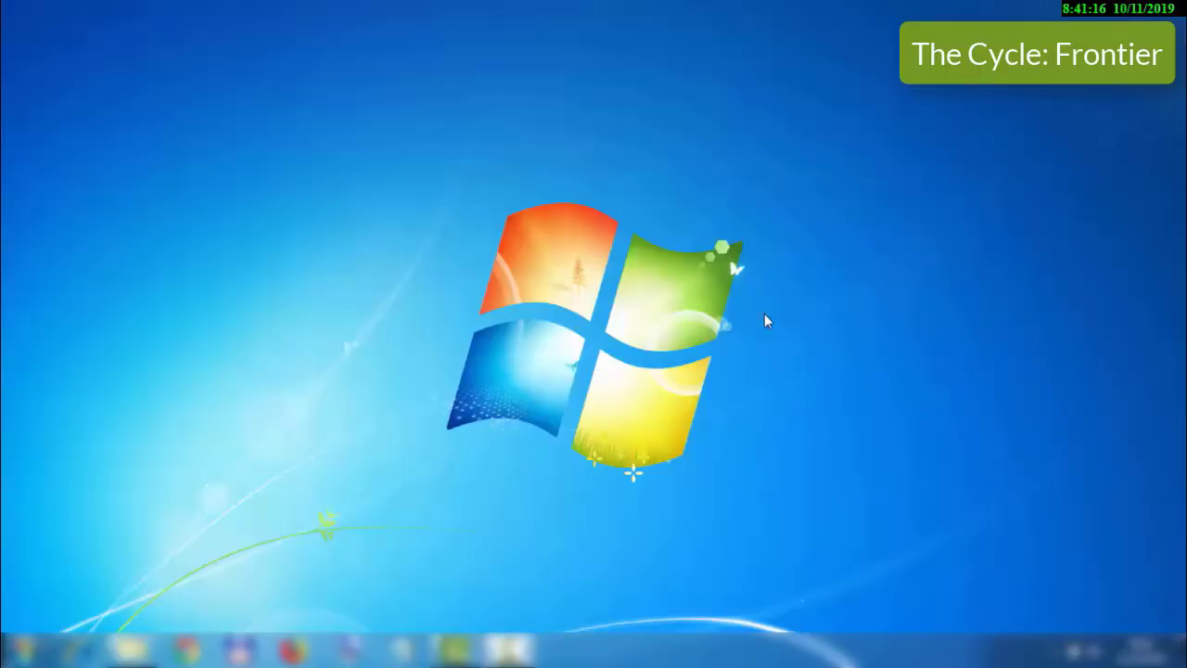
# Open the Intel Graphics and Media Control Panel from the desktop in Advanced Mode.
pyautogui.rightClick(548, 276)
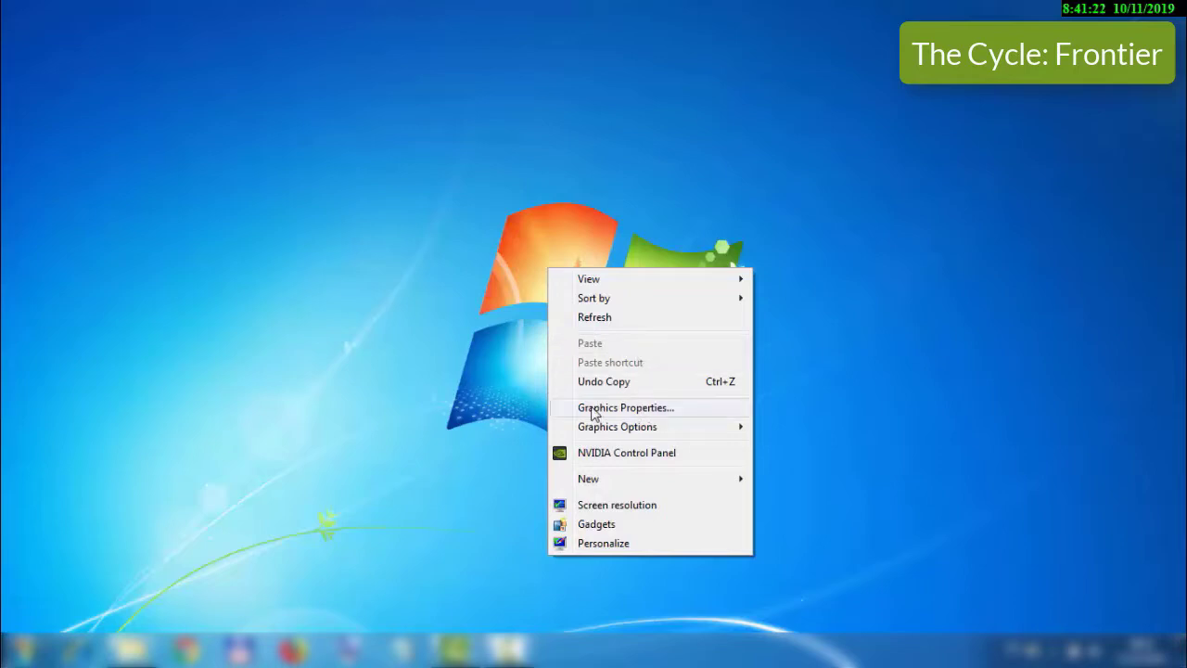
pyautogui.click(634, 409)
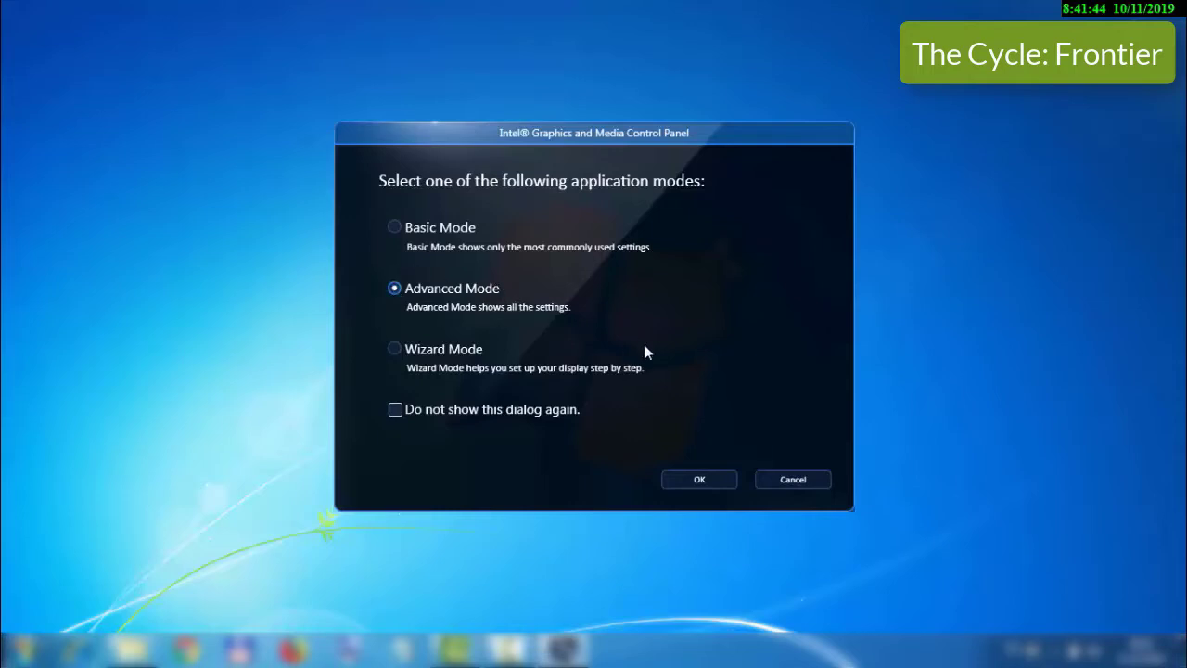
pyautogui.click(698, 481)
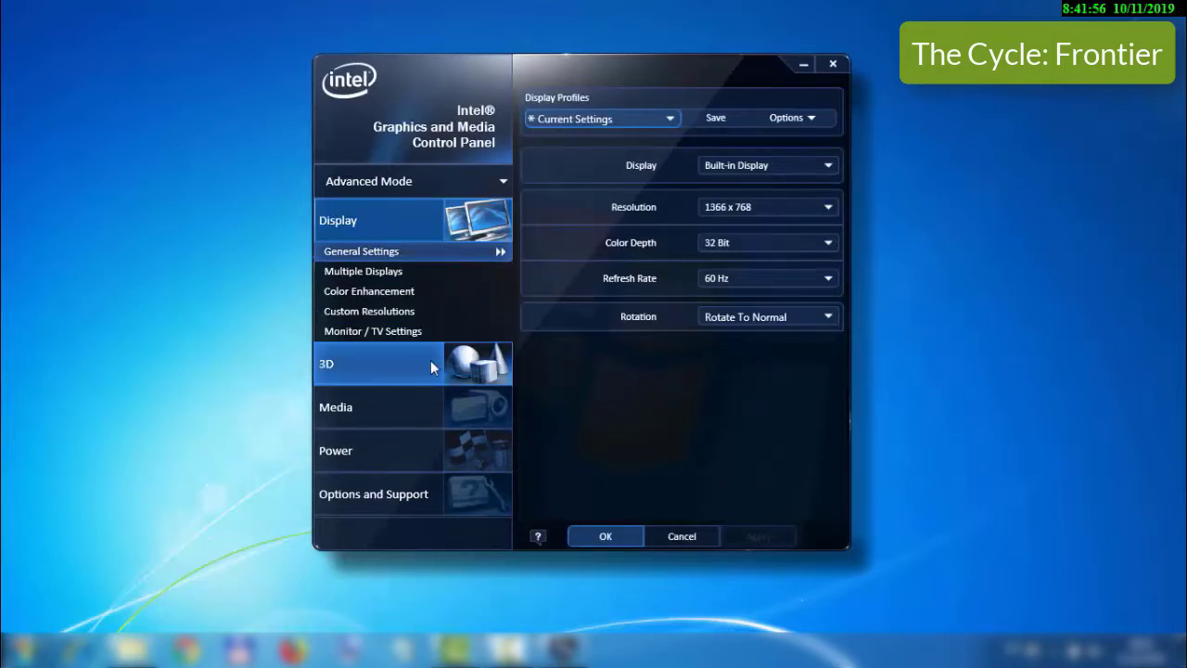
# Set the 3D Preference to Performance, keeping the current Windows color scheme if asked, and apply and keep the new settings.
pyautogui.click(339, 370)
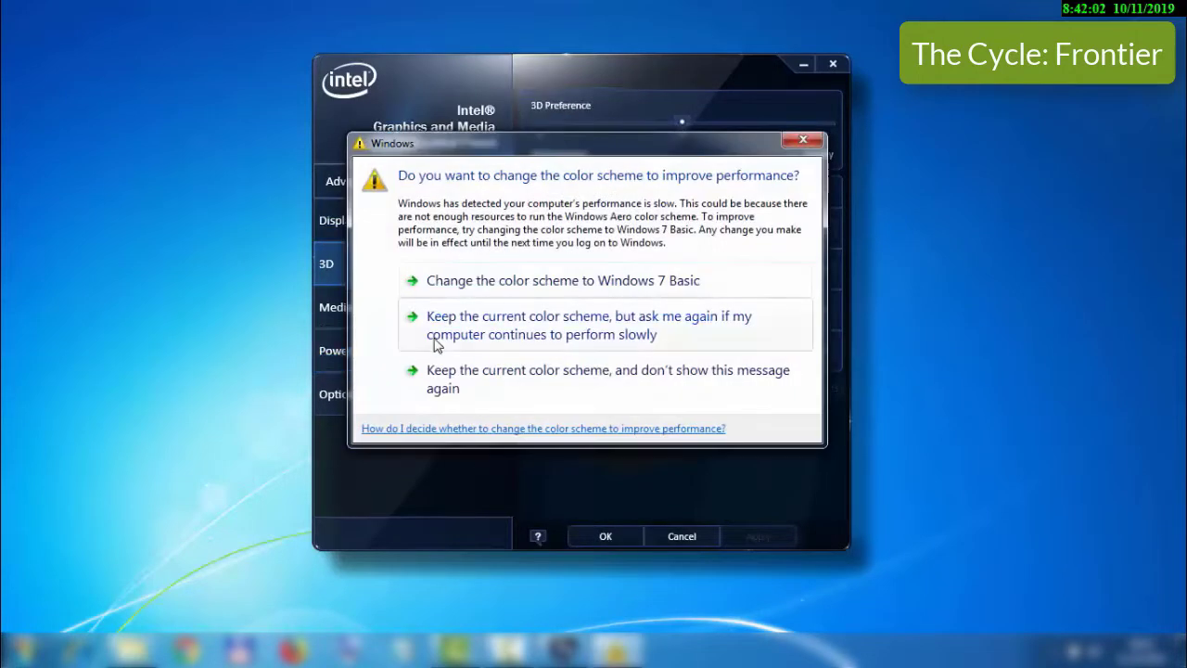
pyautogui.click(482, 336)
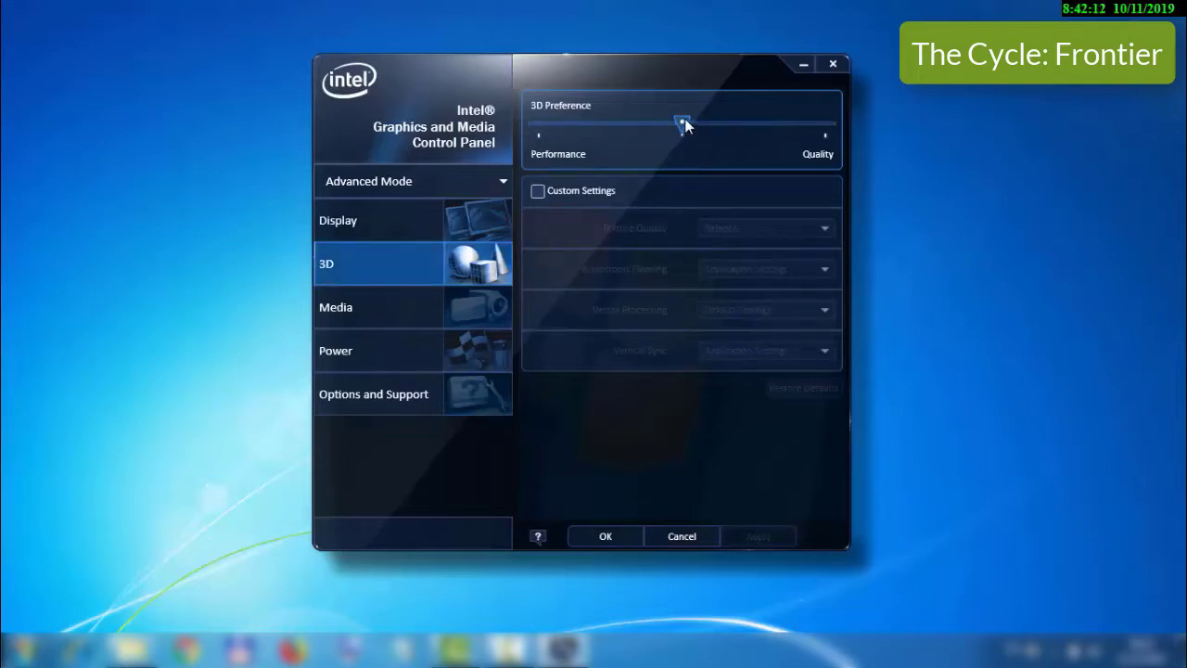
pyautogui.moveTo(682, 122); pyautogui.dragTo(538, 133)
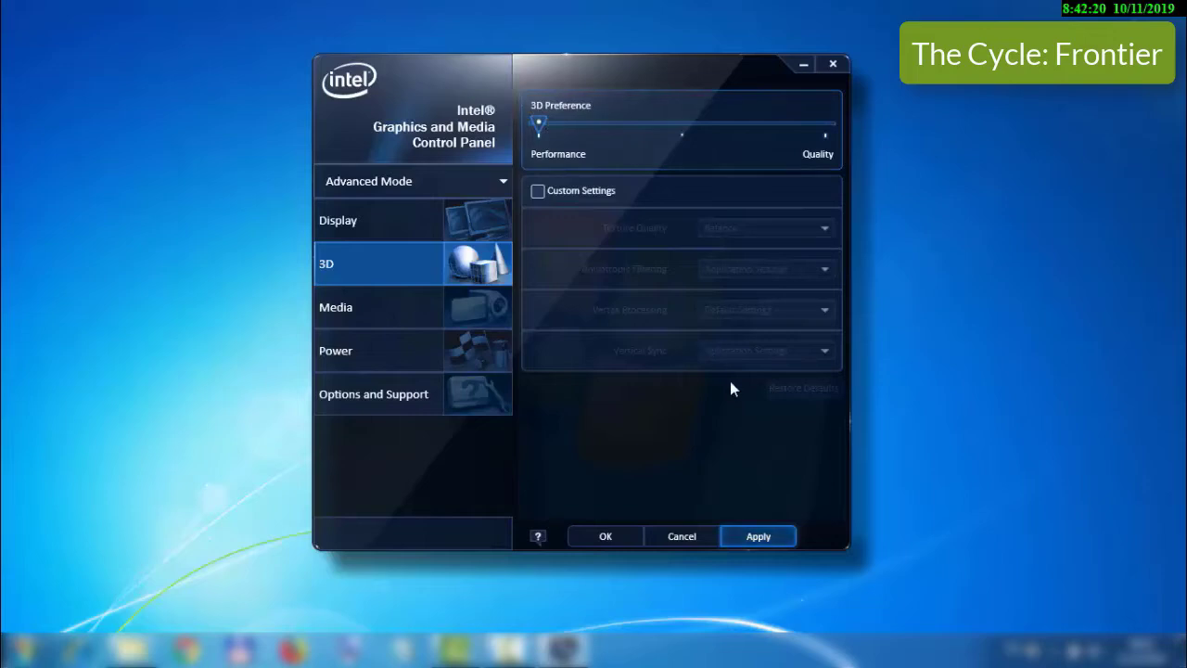
pyautogui.click(777, 537)
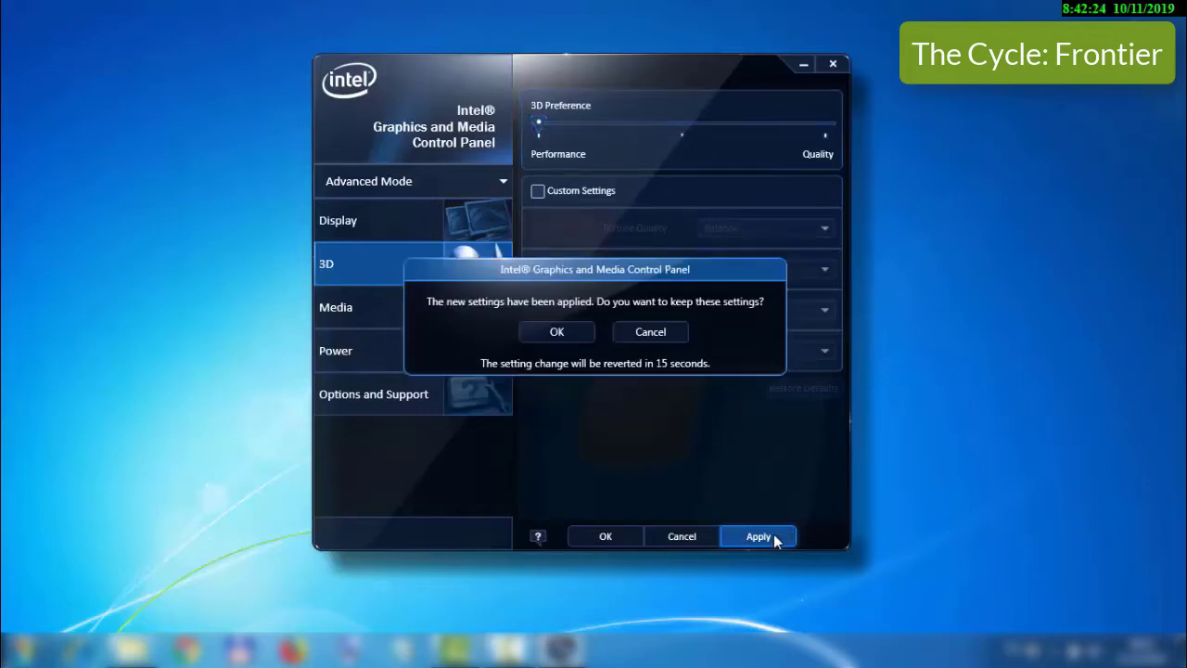
pyautogui.click(557, 333)
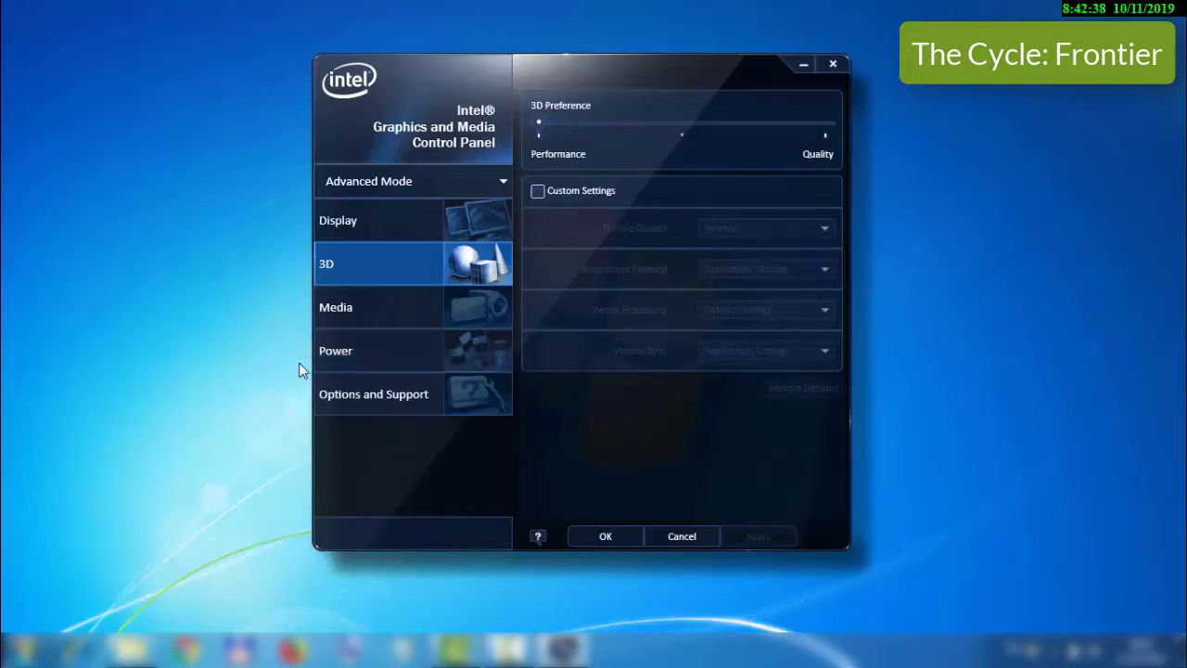
# Set the plugged-in power plan to Maximum Performance, then apply and keep the new settings.
pyautogui.click(352, 362)
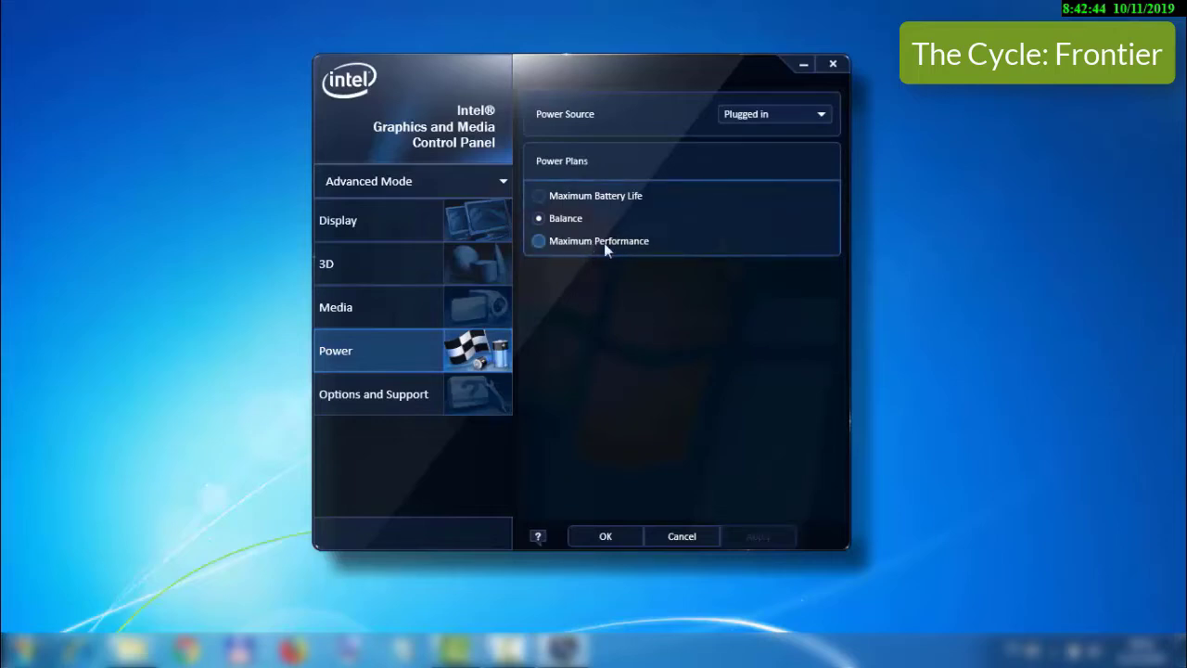
pyautogui.click(540, 241)
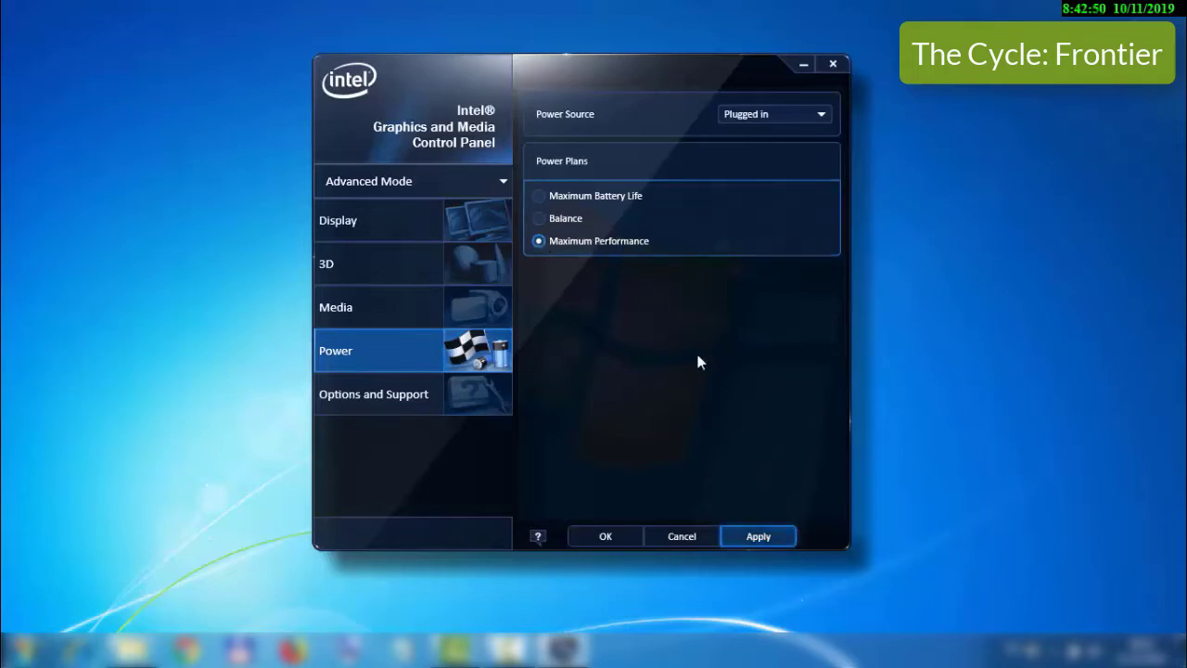
pyautogui.click(758, 536)
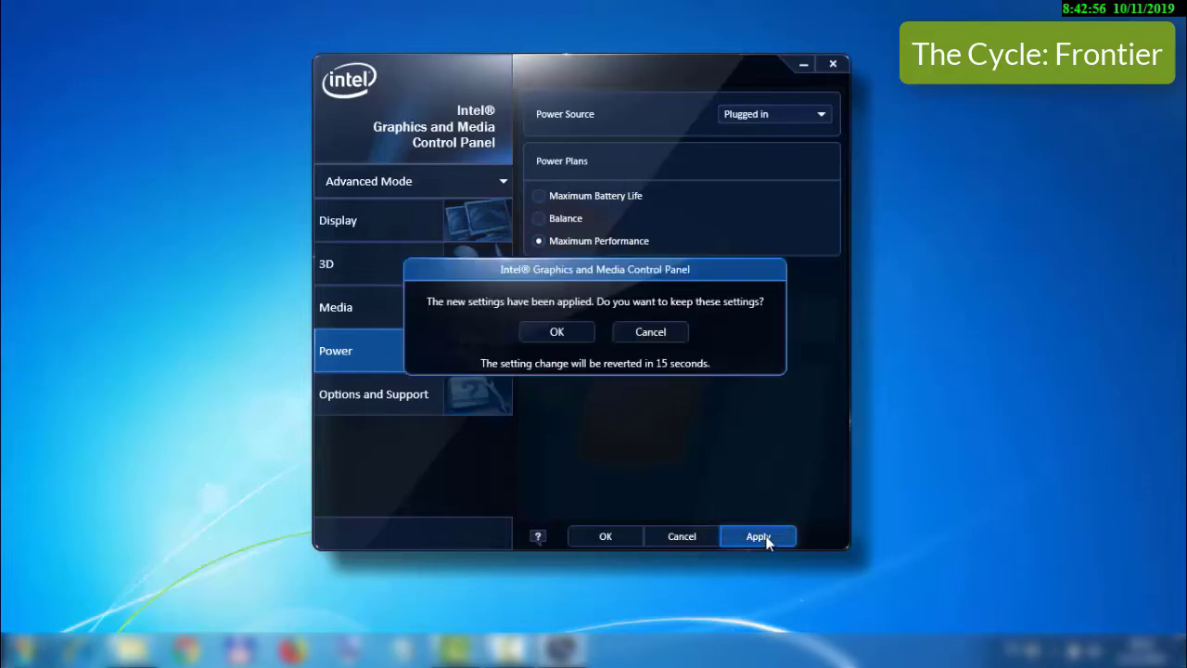
pyautogui.click(570, 335)
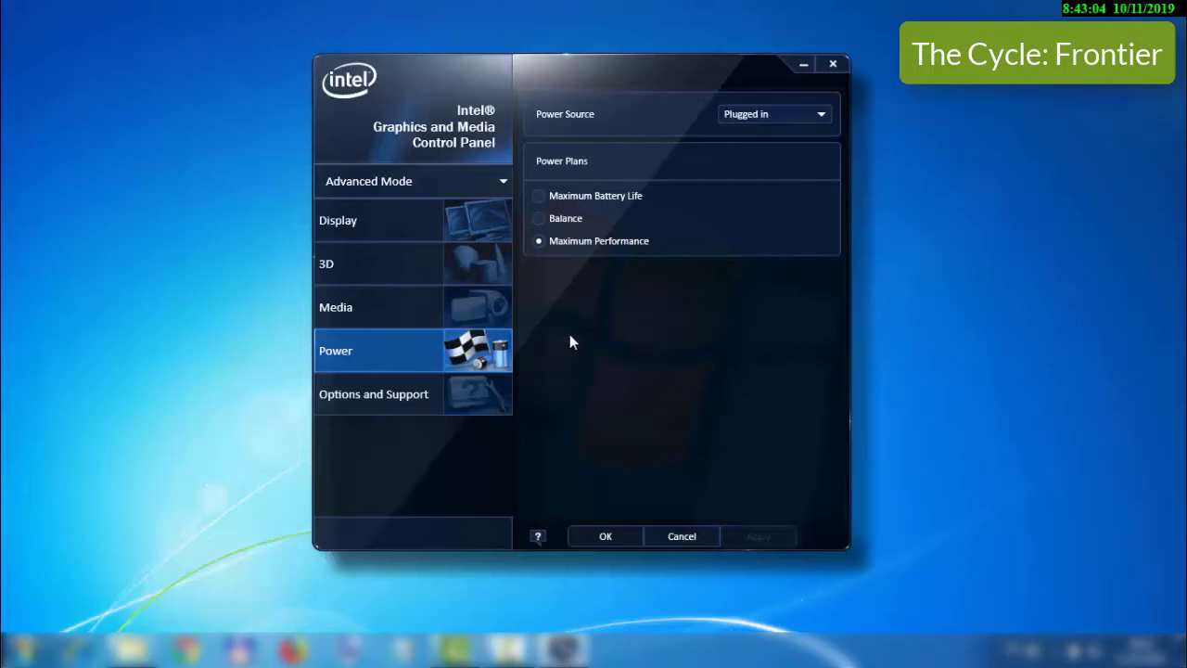
# Check the available Power Source options and review the 3D and Power settings.
pyautogui.click(820, 117)
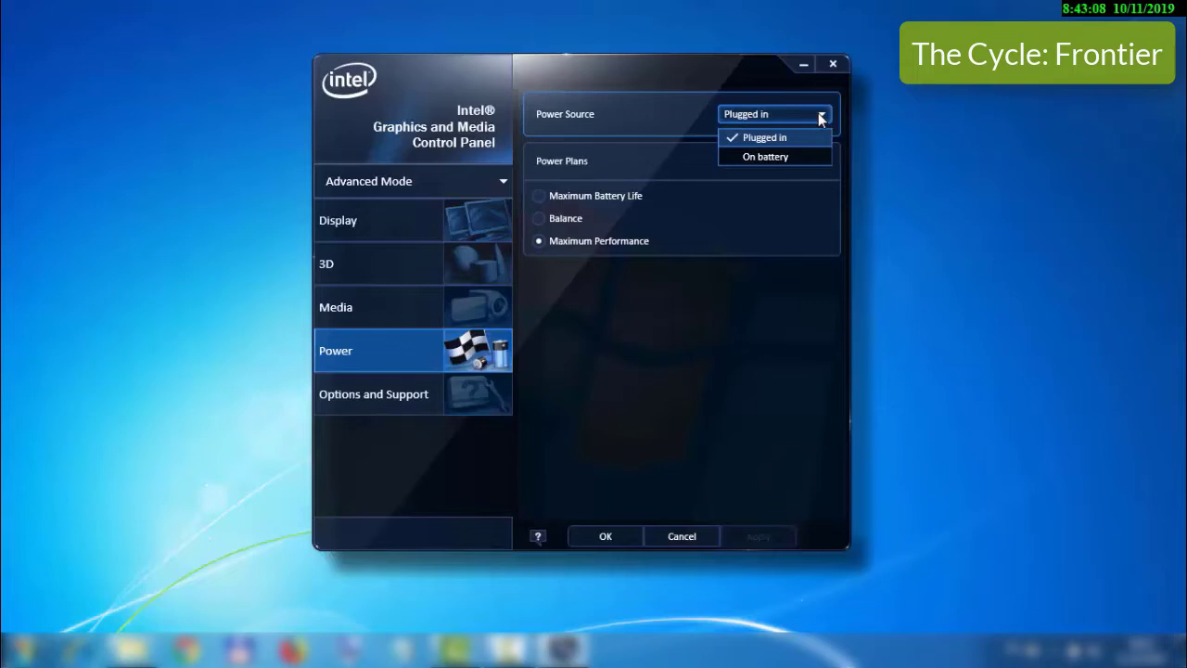
pyautogui.click(819, 117)
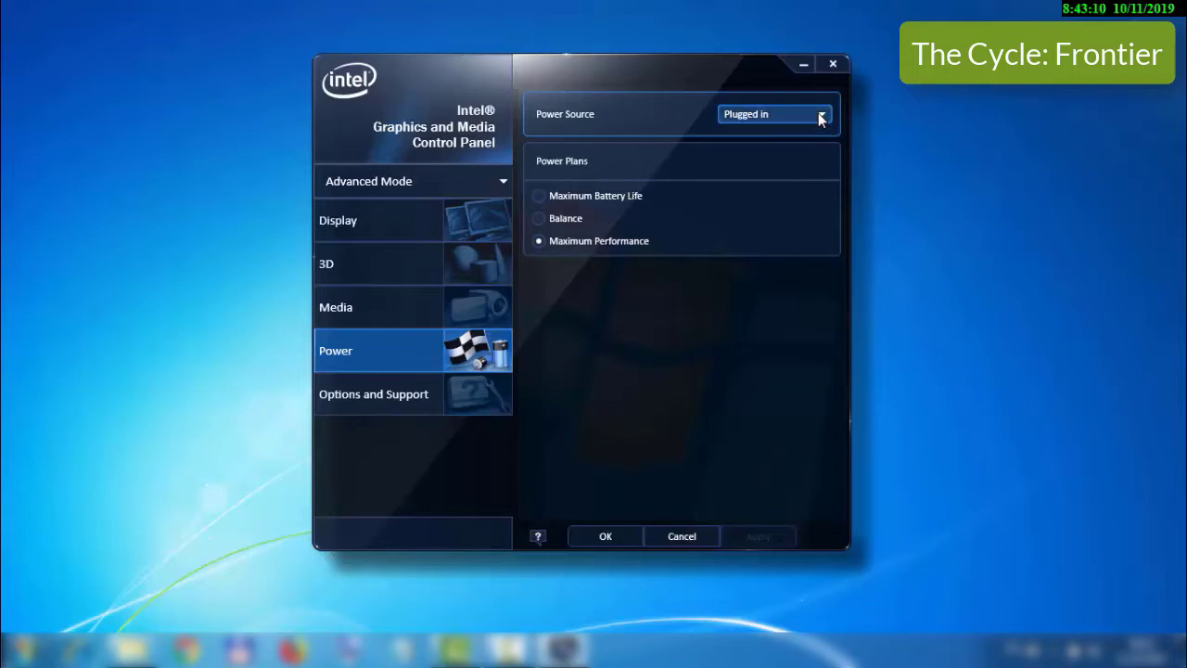
pyautogui.click(474, 259)
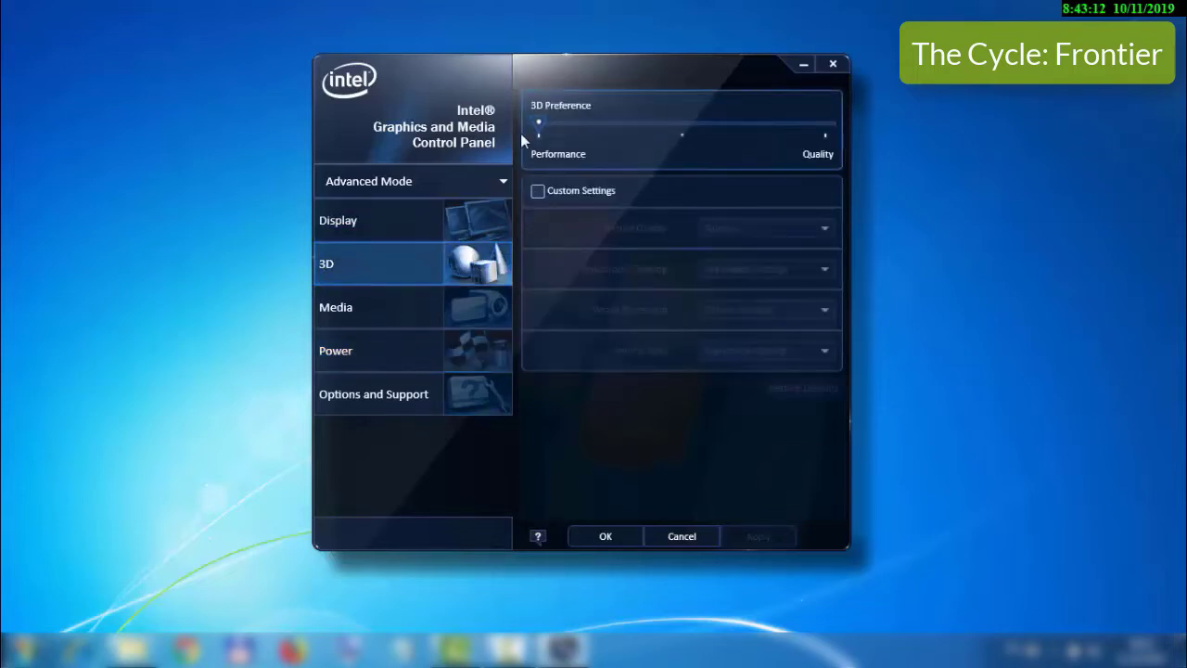
pyautogui.click(386, 349)
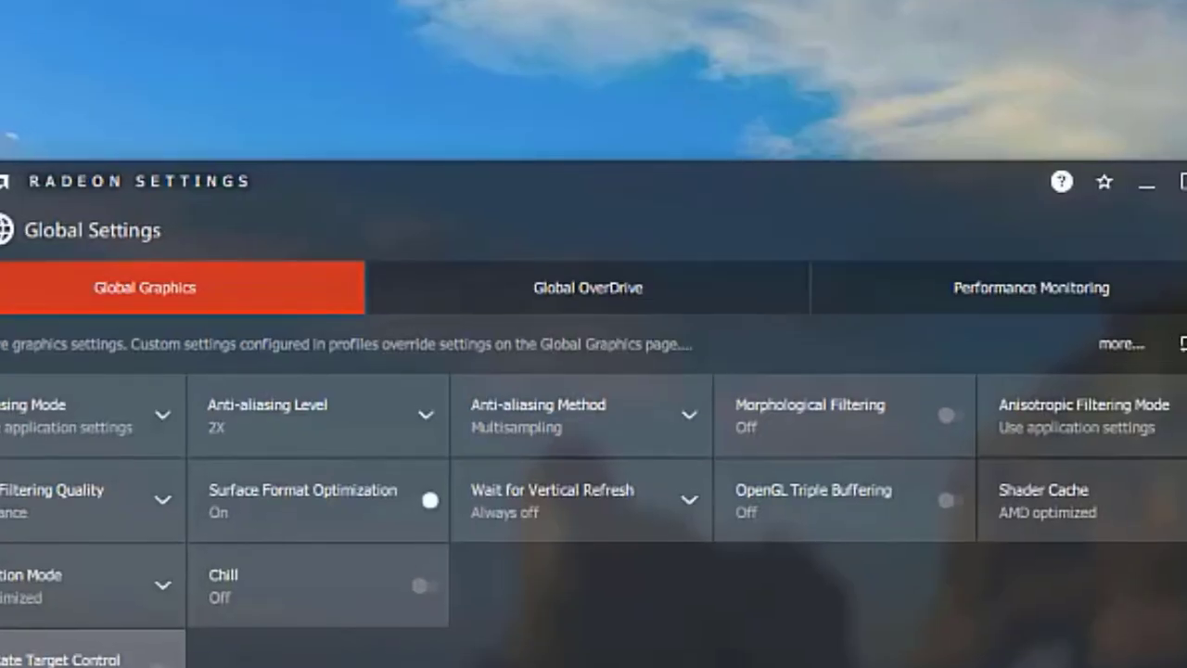
# Switch to AMD Radeon Settings, accept the Global OverDrive warning, and set Power Limit to 20% with GPU Clock at 790 MHz.
pyautogui.click(535, 293)
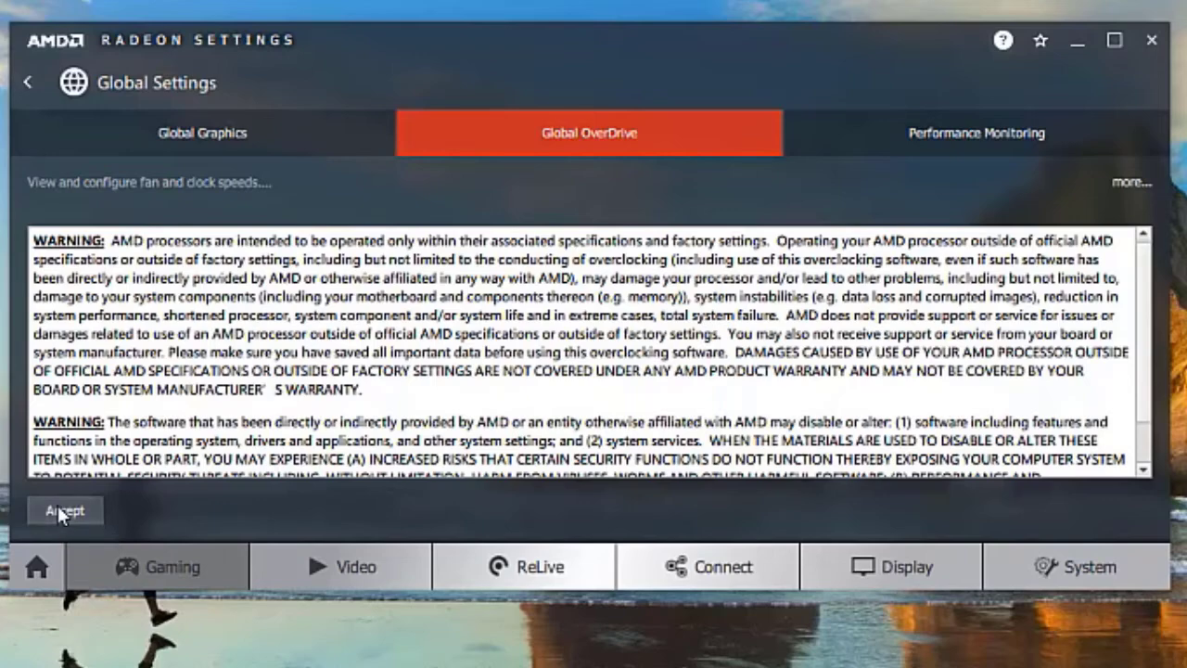
pyautogui.click(59, 512)
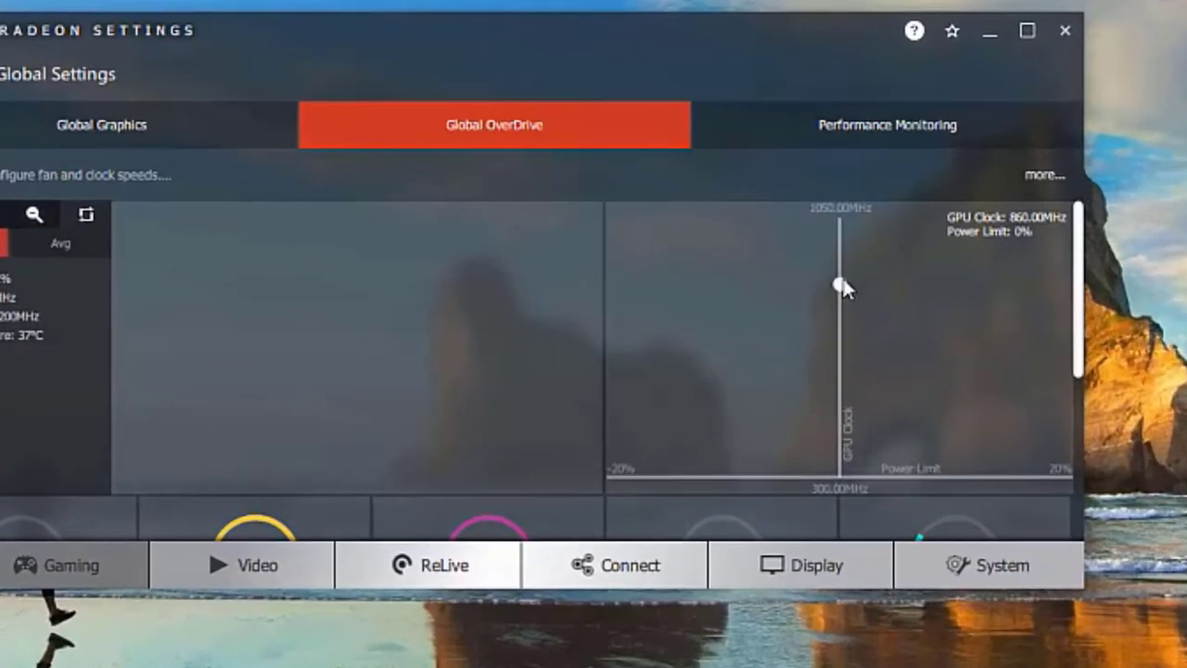
pyautogui.moveTo(842, 280); pyautogui.dragTo(1086, 305)
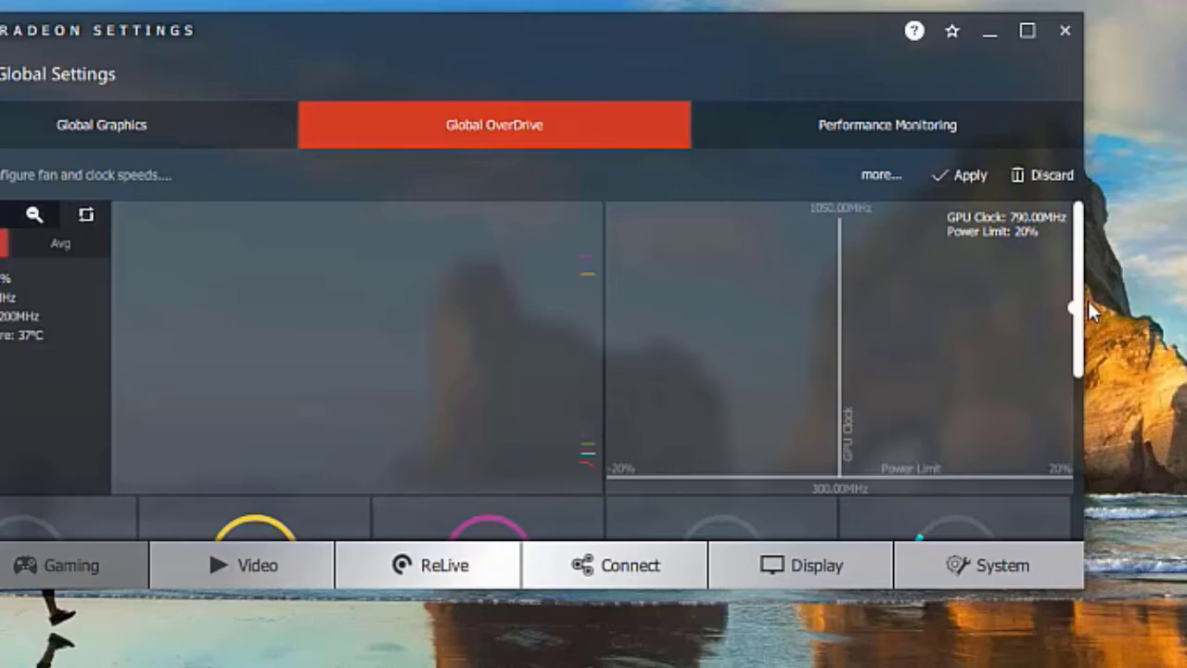